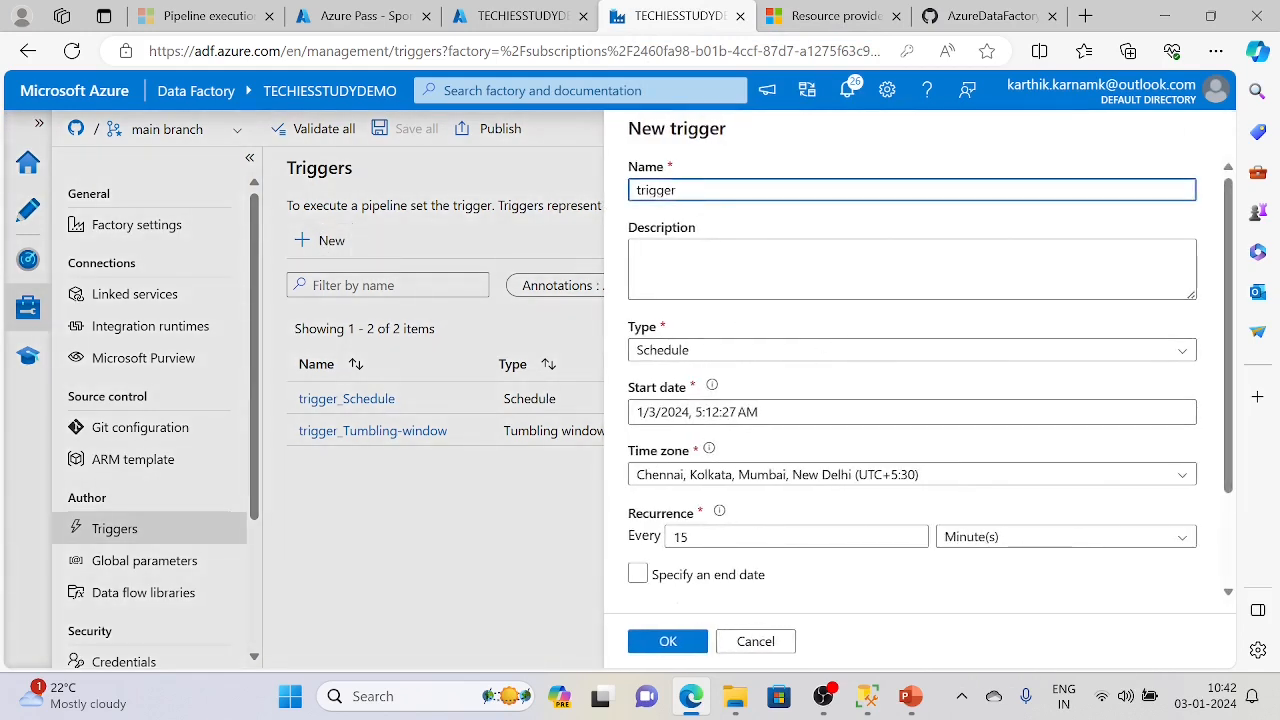
# - Name the new trigger trigger_Storage_eventbased and set its type to Storage events
pyautogui.write('_Stor')
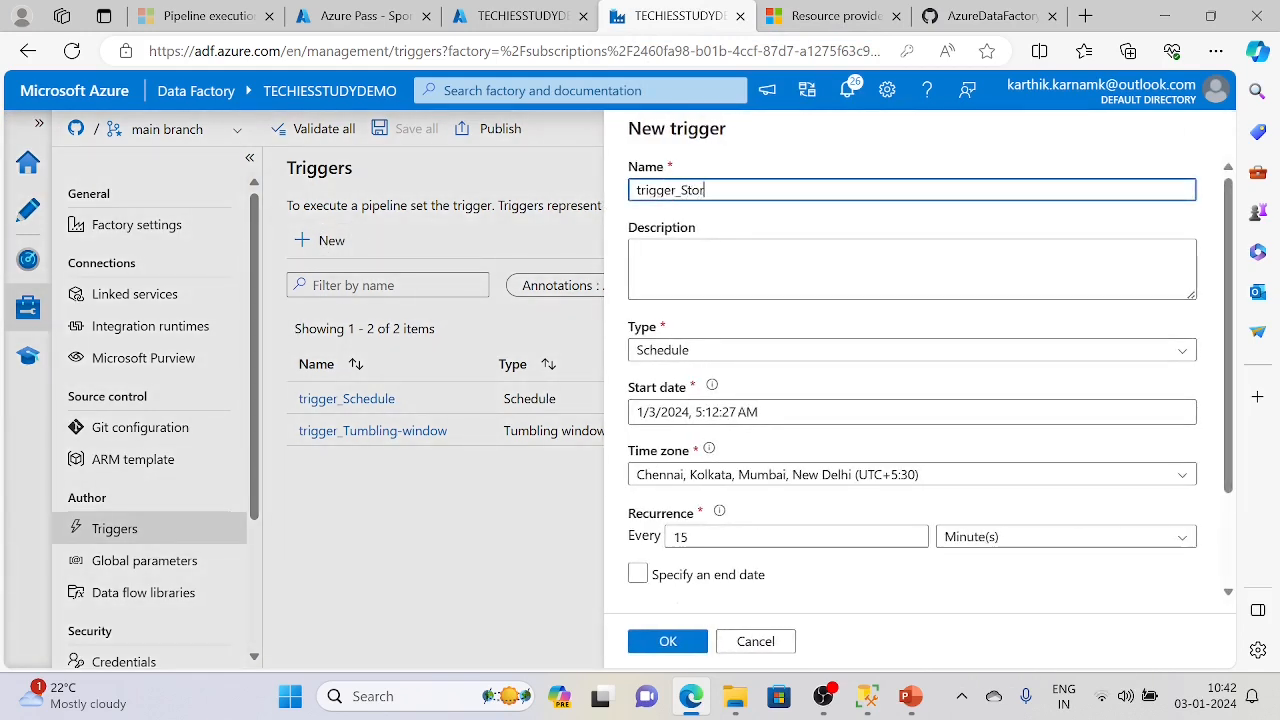
pyautogui.write('age_evem')
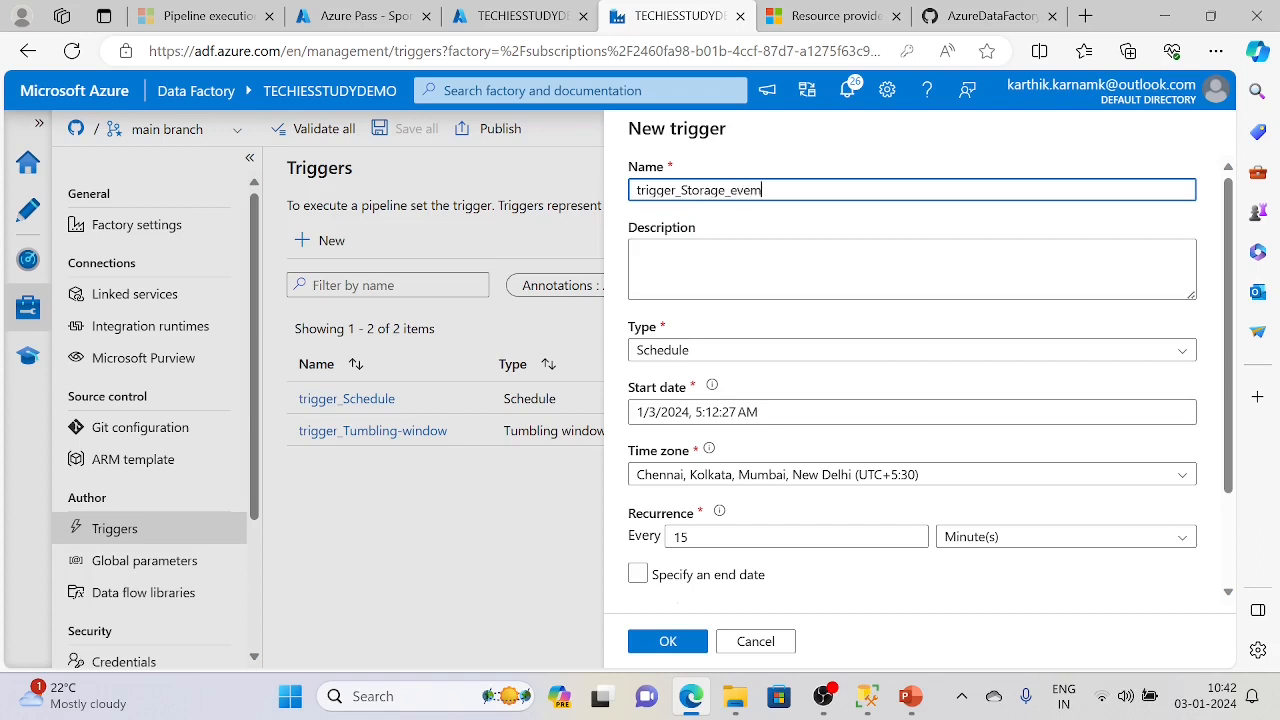
pyautogui.write('tbased')
pyautogui.scroll(-2, 888, 472)
pyautogui.click(779, 230)
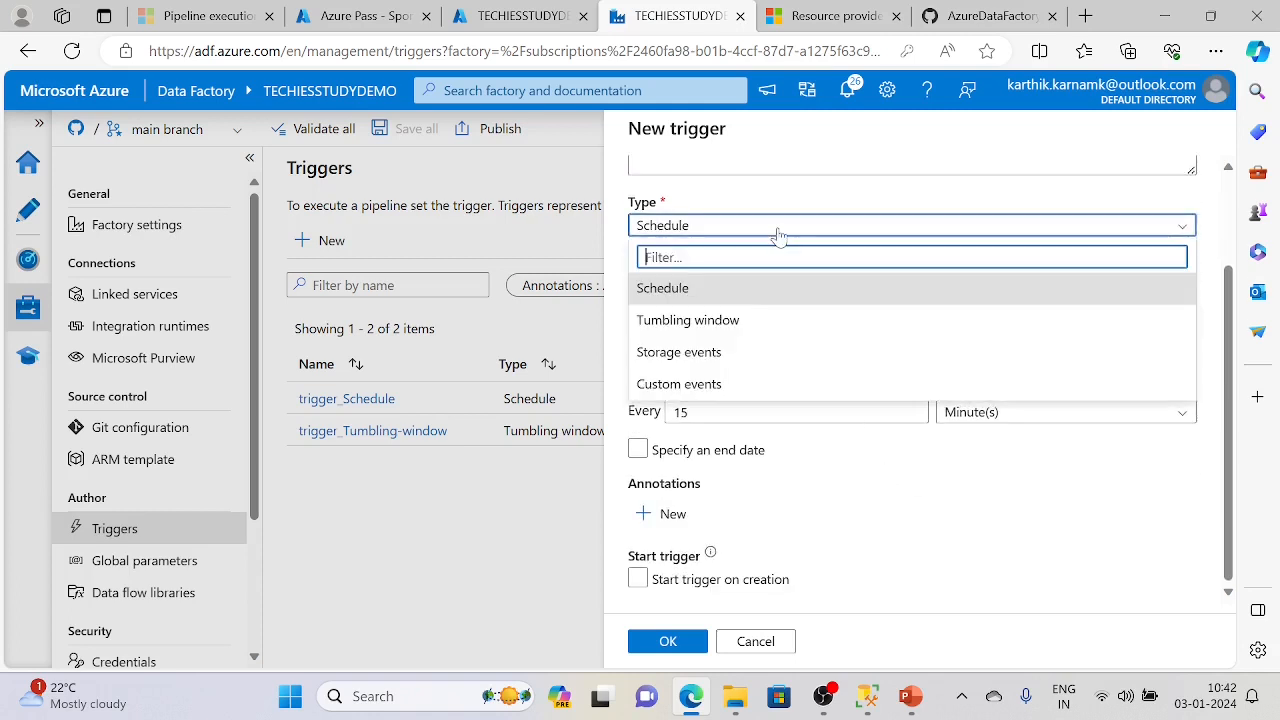
pyautogui.click(779, 353)
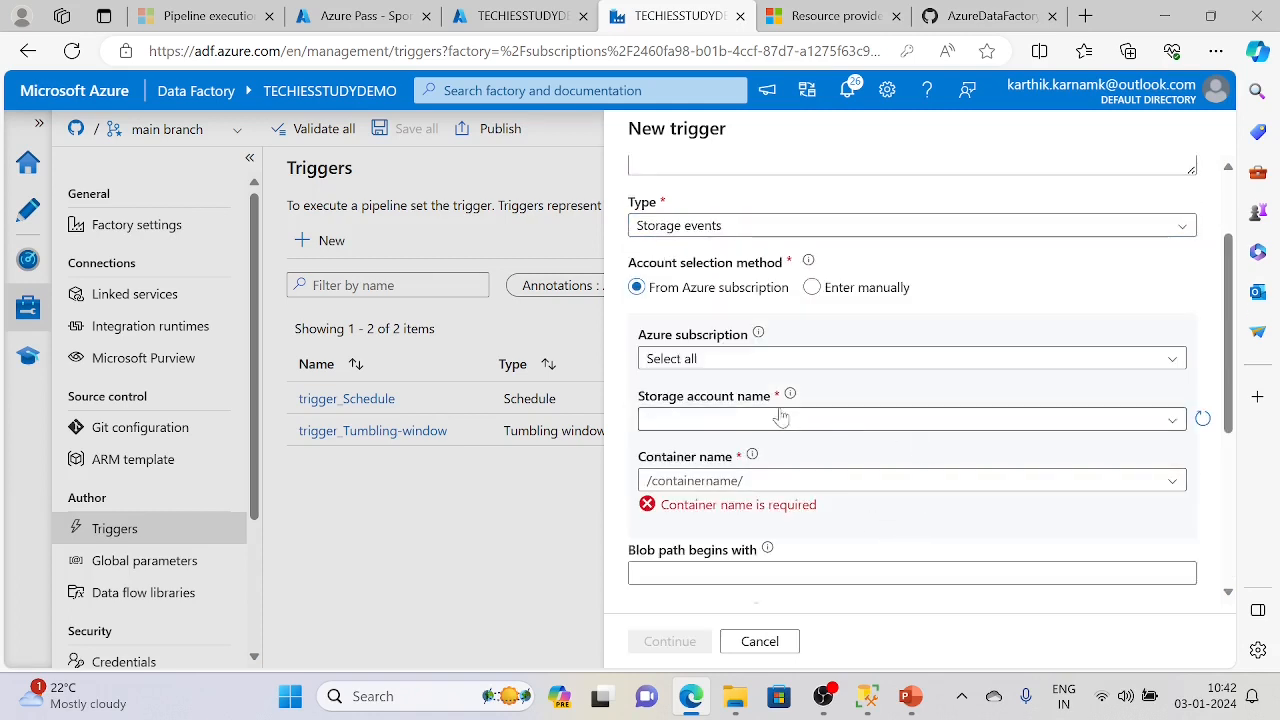
# - Select the Azure Pass - Sponsorship subscription and the techiesstudy storage account for the trigger
pyautogui.click(709, 362)
pyautogui.click(710, 415)
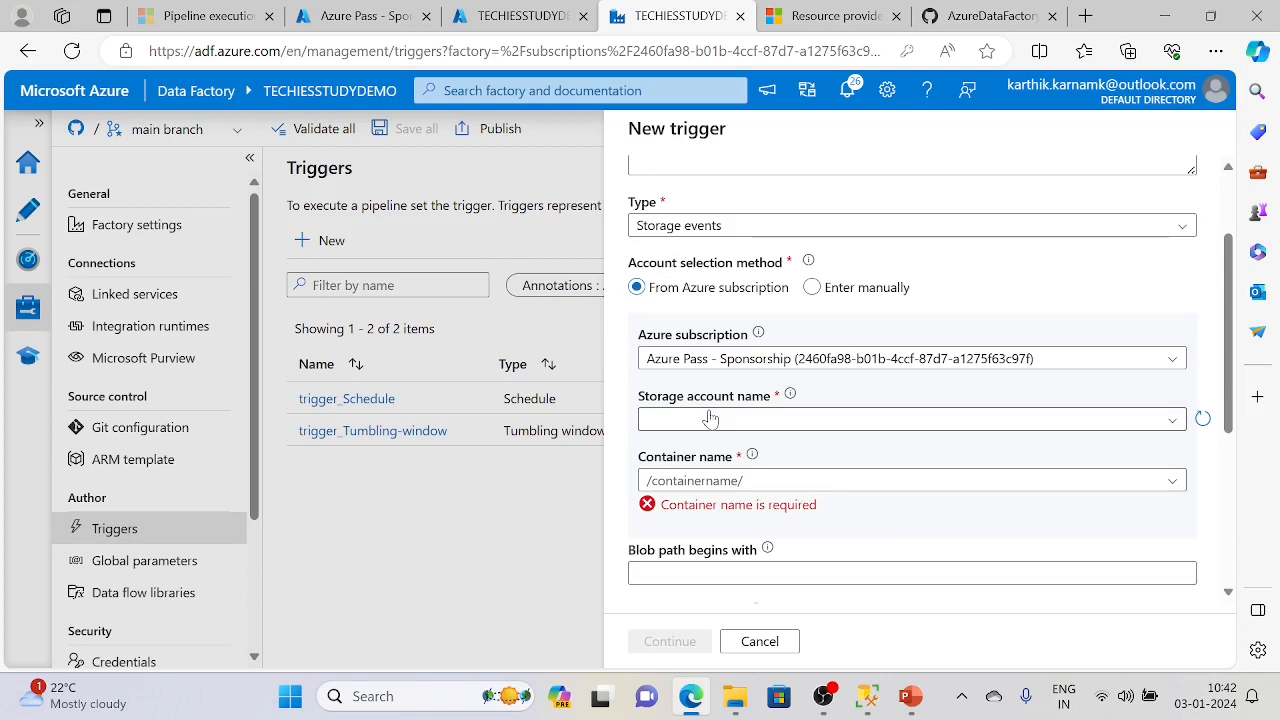
pyautogui.click(737, 423)
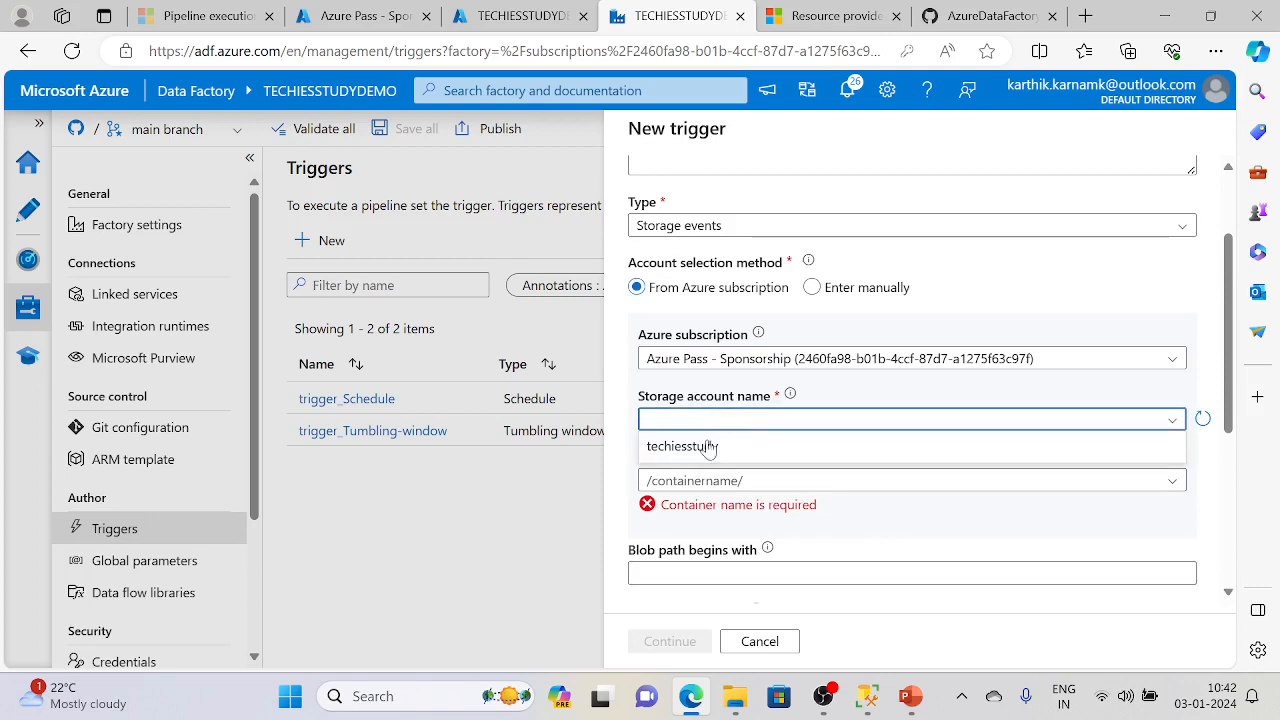
pyautogui.click(708, 447)
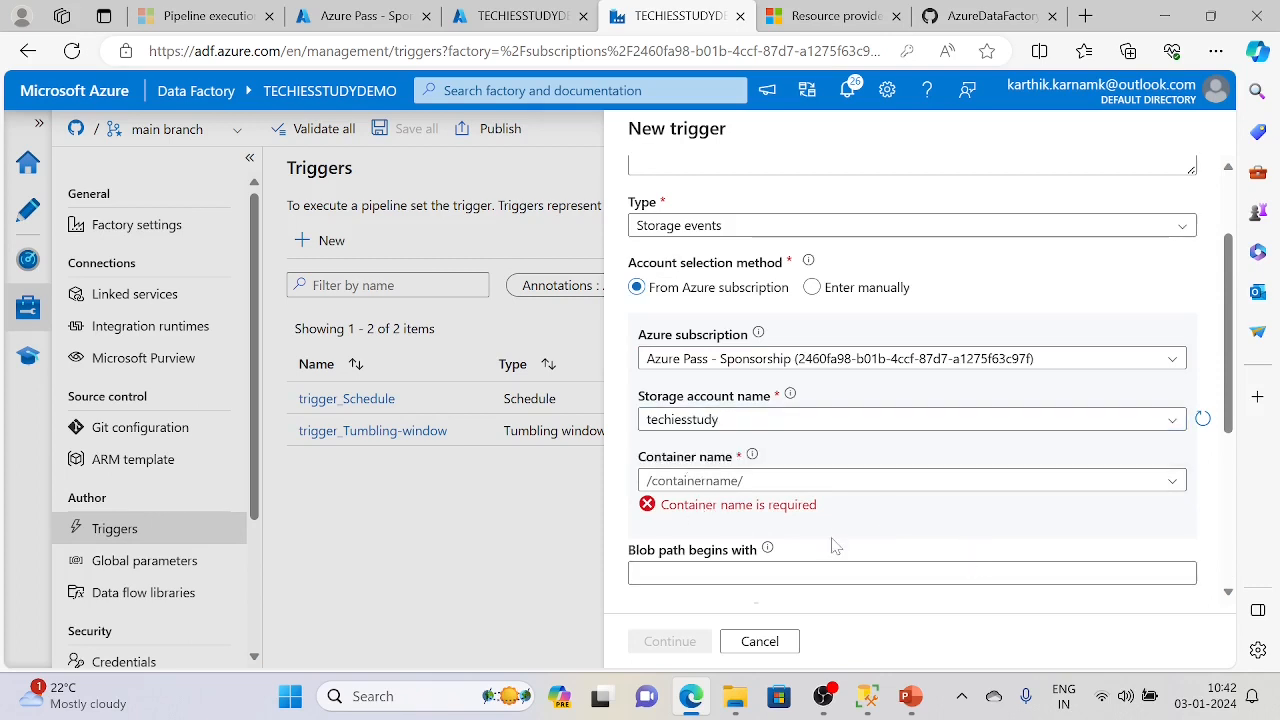
pyautogui.scroll(-2, 834, 545)
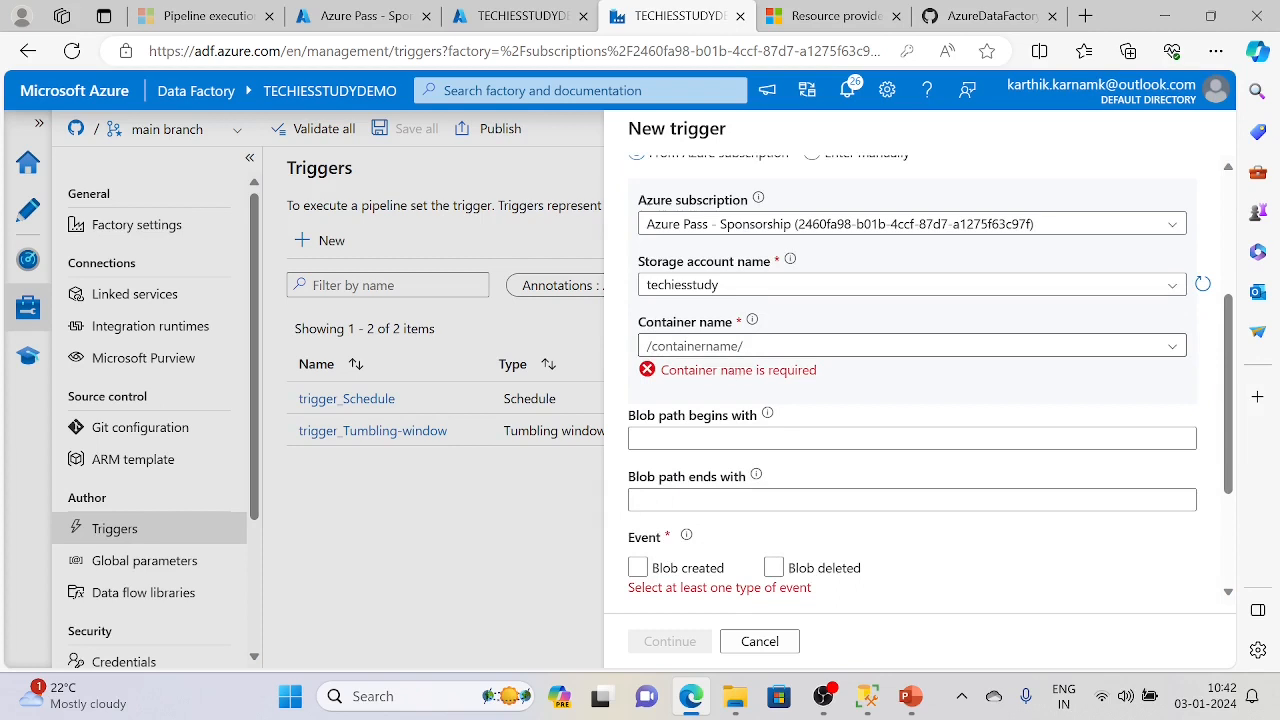
pyautogui.click(740, 346)
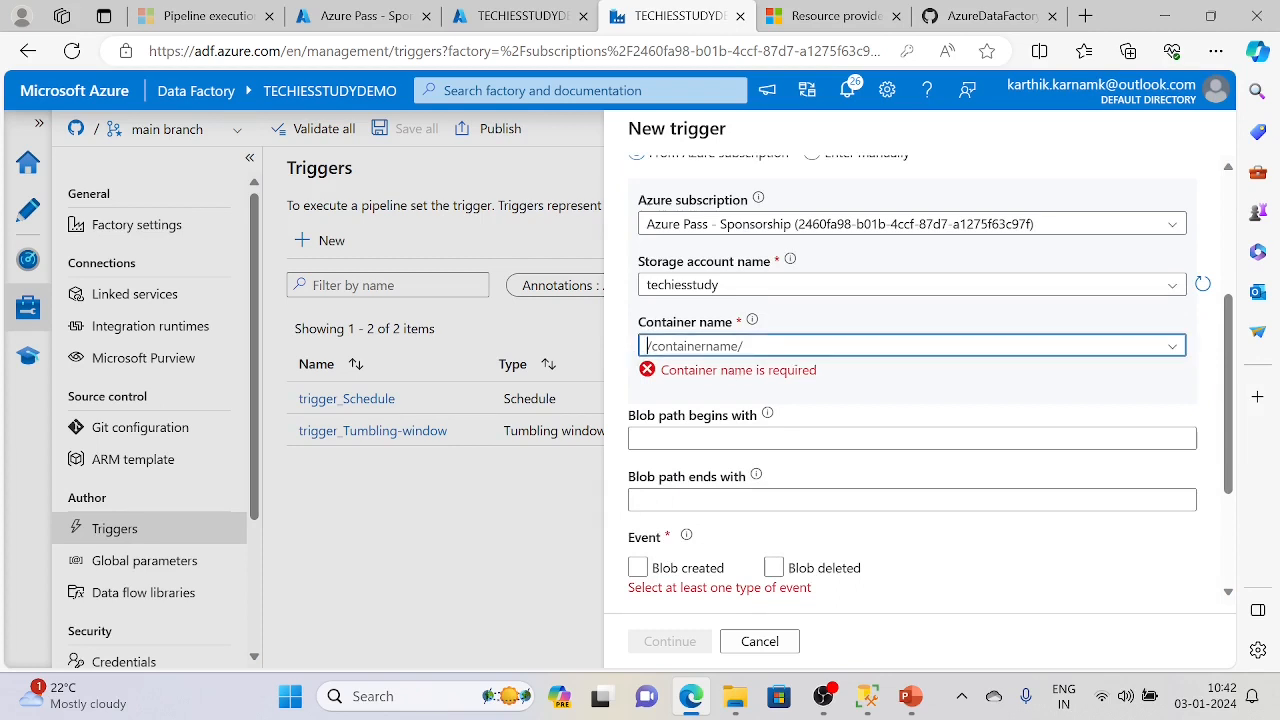
pyautogui.write('/so')
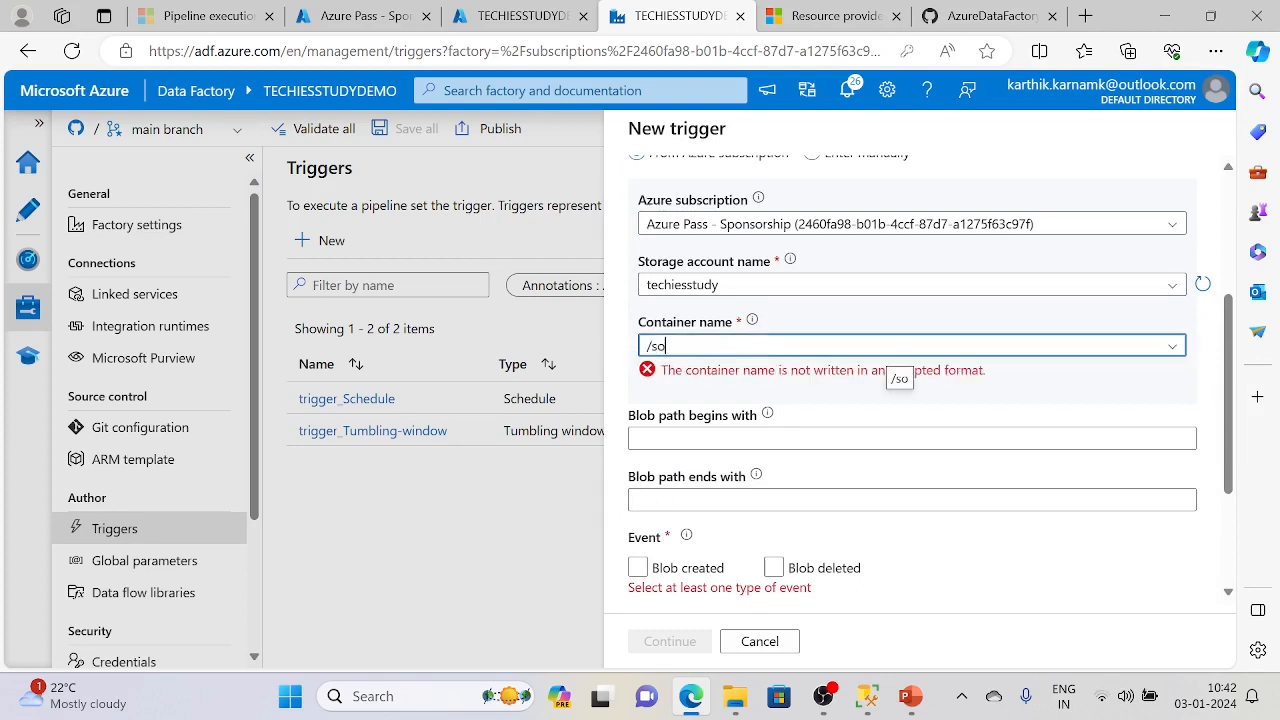
pyautogui.write('urce/')
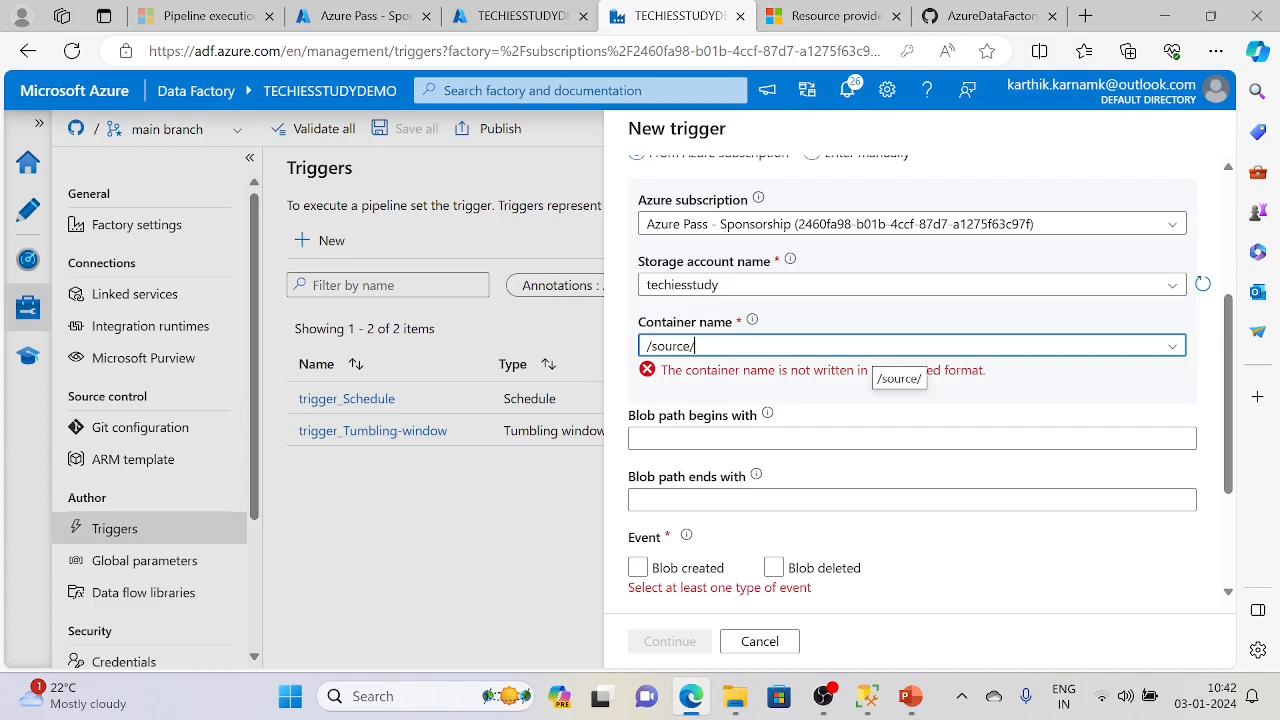
pyautogui.hotkey('ctrl', 'a')
pyautogui.write('/source/')
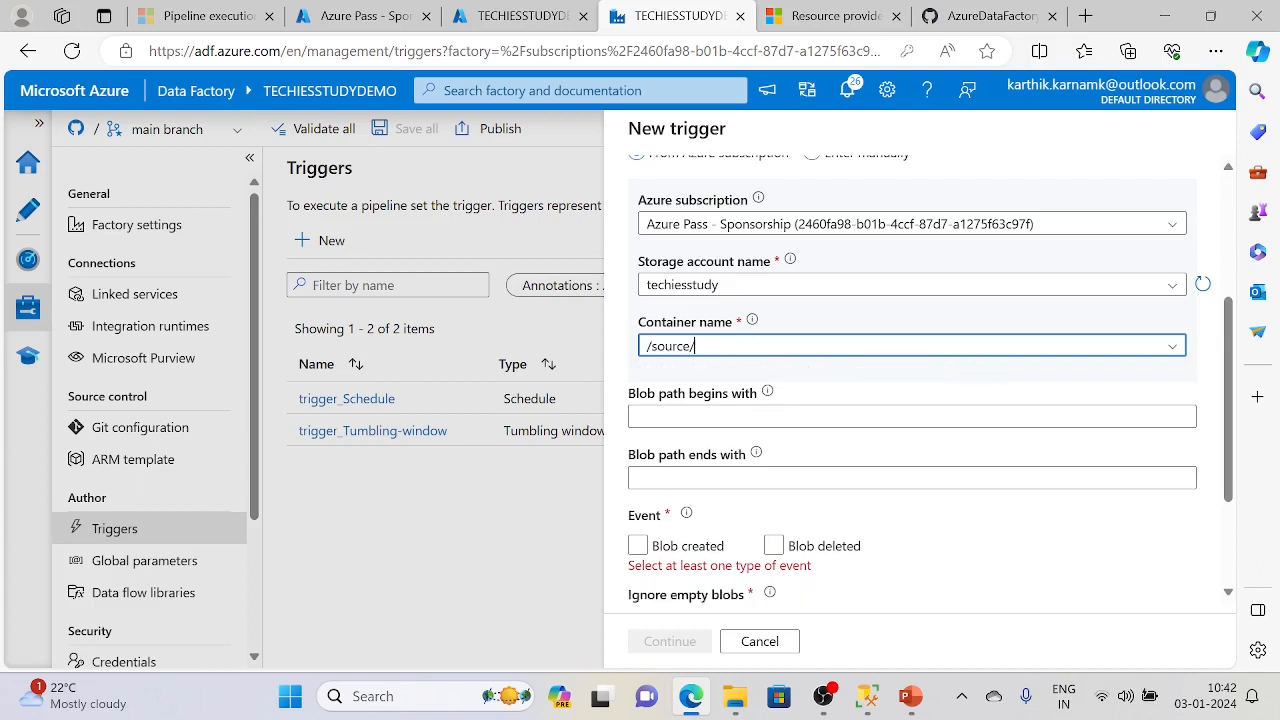
pyautogui.press('BackSpace')
pyautogui.press('BackSpace')
pyautogui.press('BackSpace')
pyautogui.press('BackSpace')
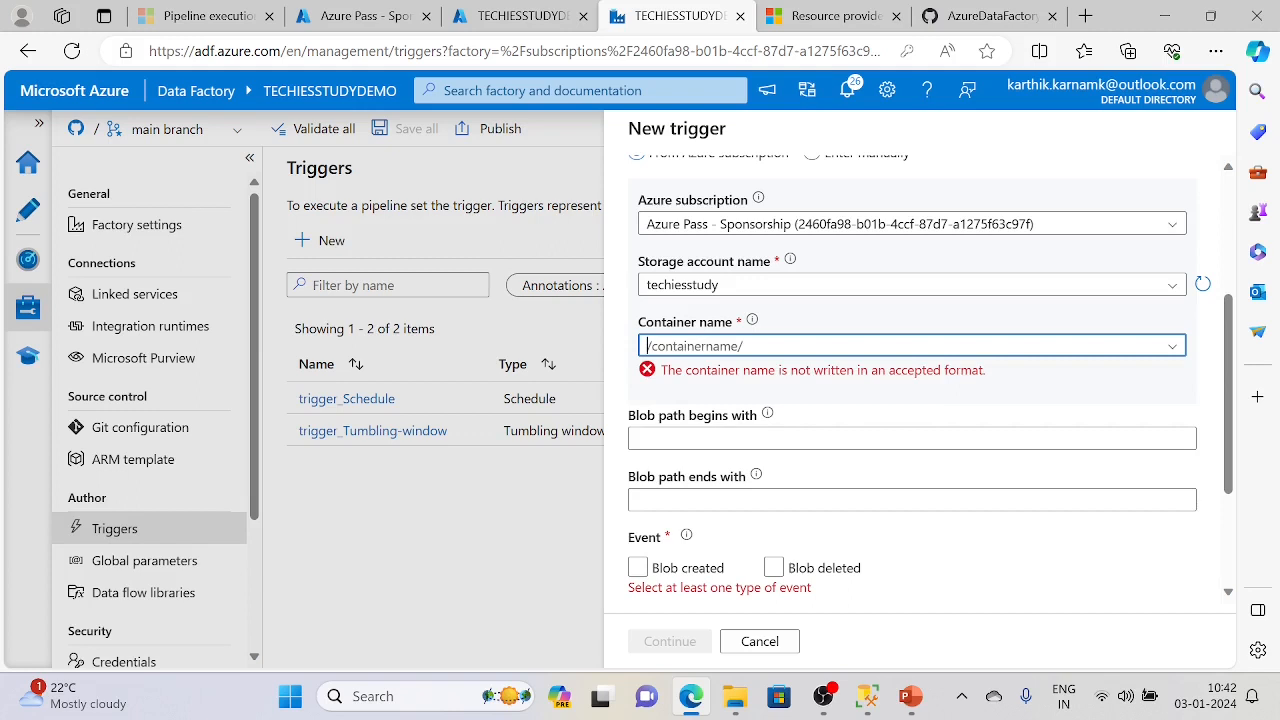
pyautogui.write('source')
pyautogui.press('BackSpace')
pyautogui.press('BackSpace')
pyautogui.press('BackSpace')
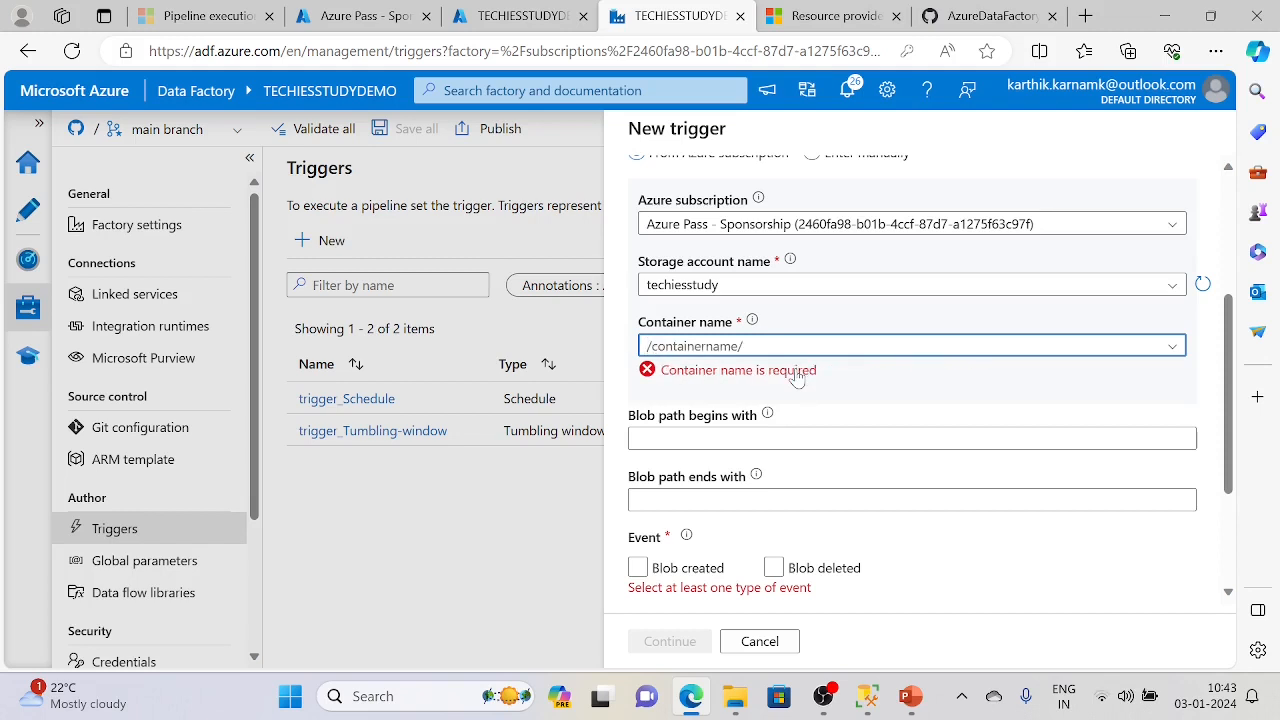
# - Set the trigger's container name to source
pyautogui.write('/sou')
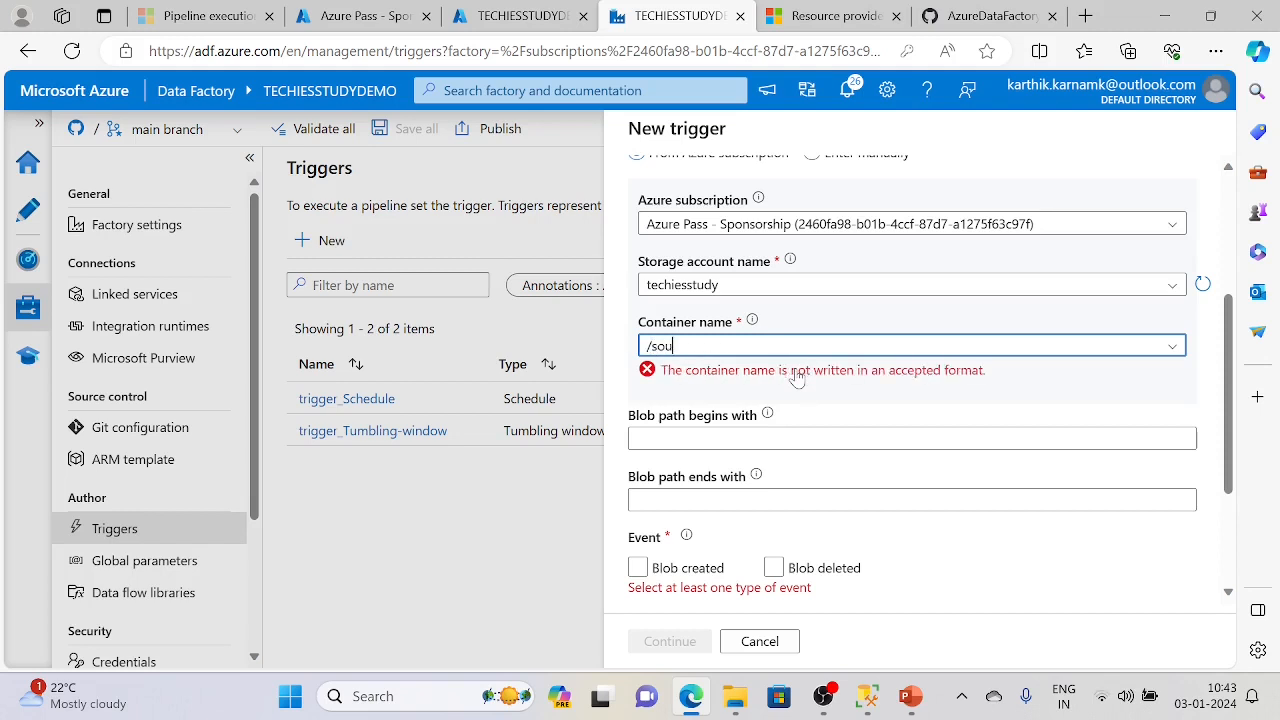
pyautogui.write('rce')
pyautogui.click(797, 371)
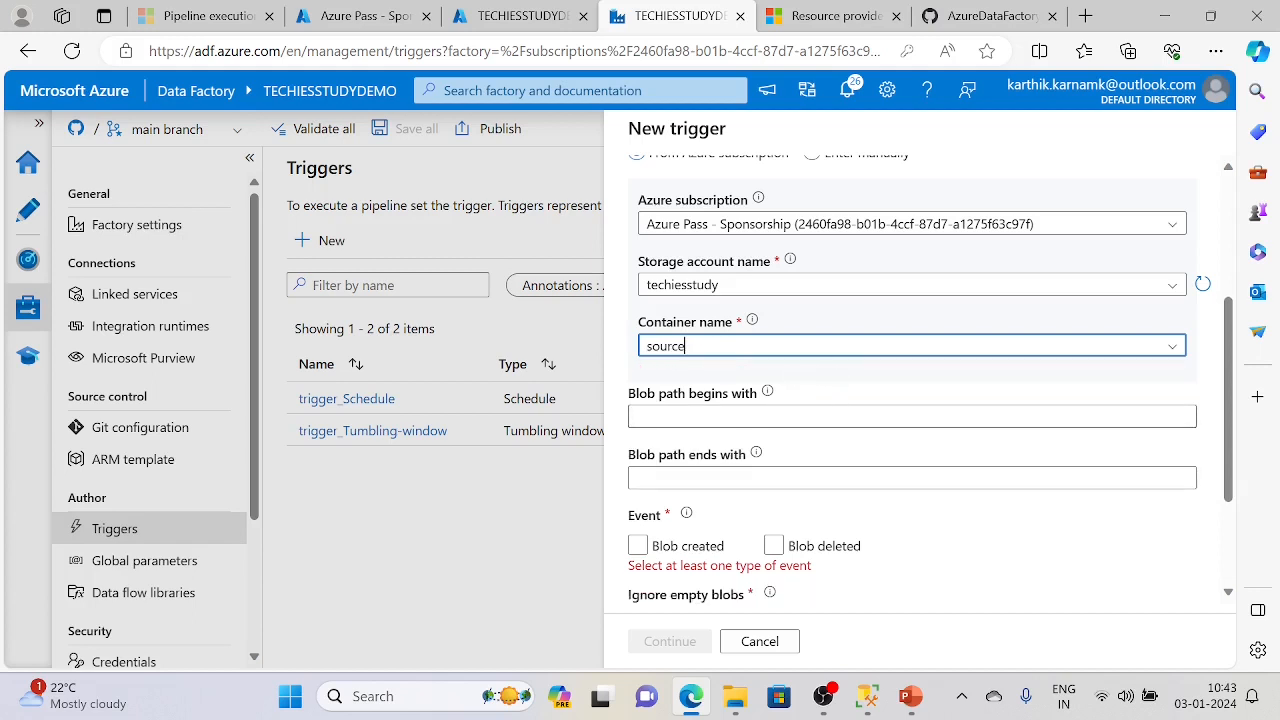
# - Set the start of the blob path to sales_data.csv, consulting the field's format hint
pyautogui.click(767, 395)
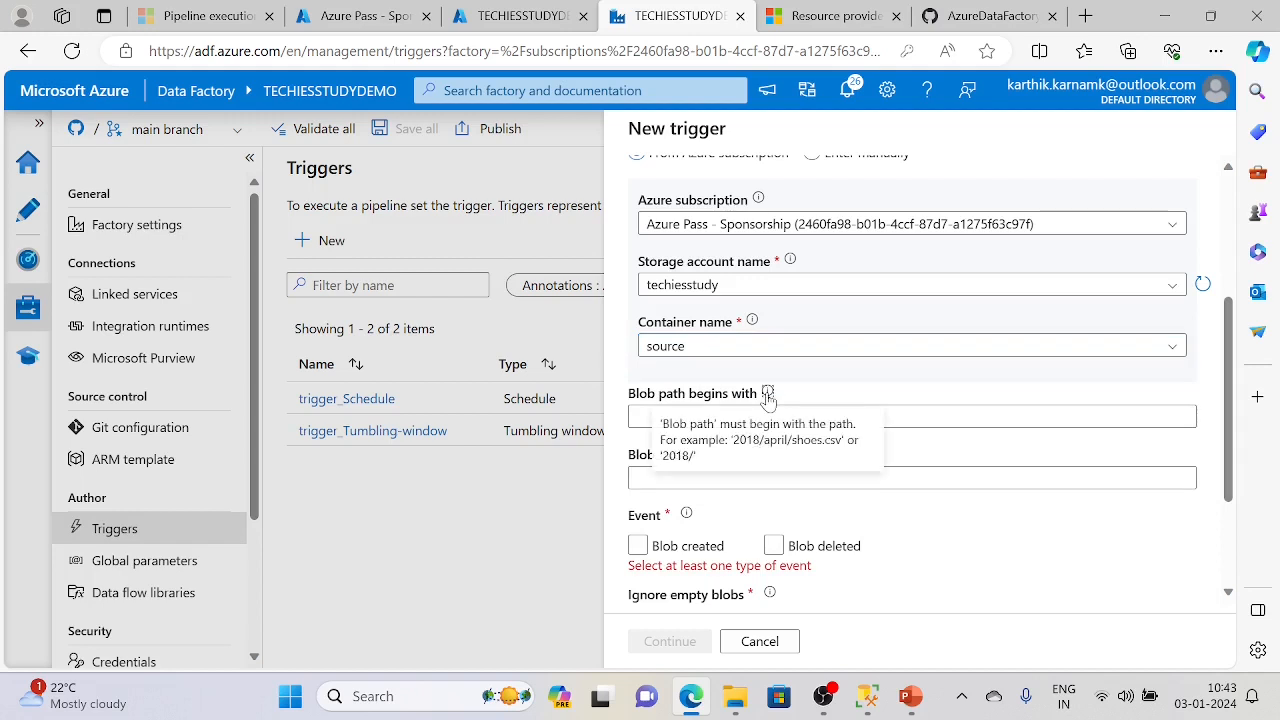
pyautogui.click(640, 417)
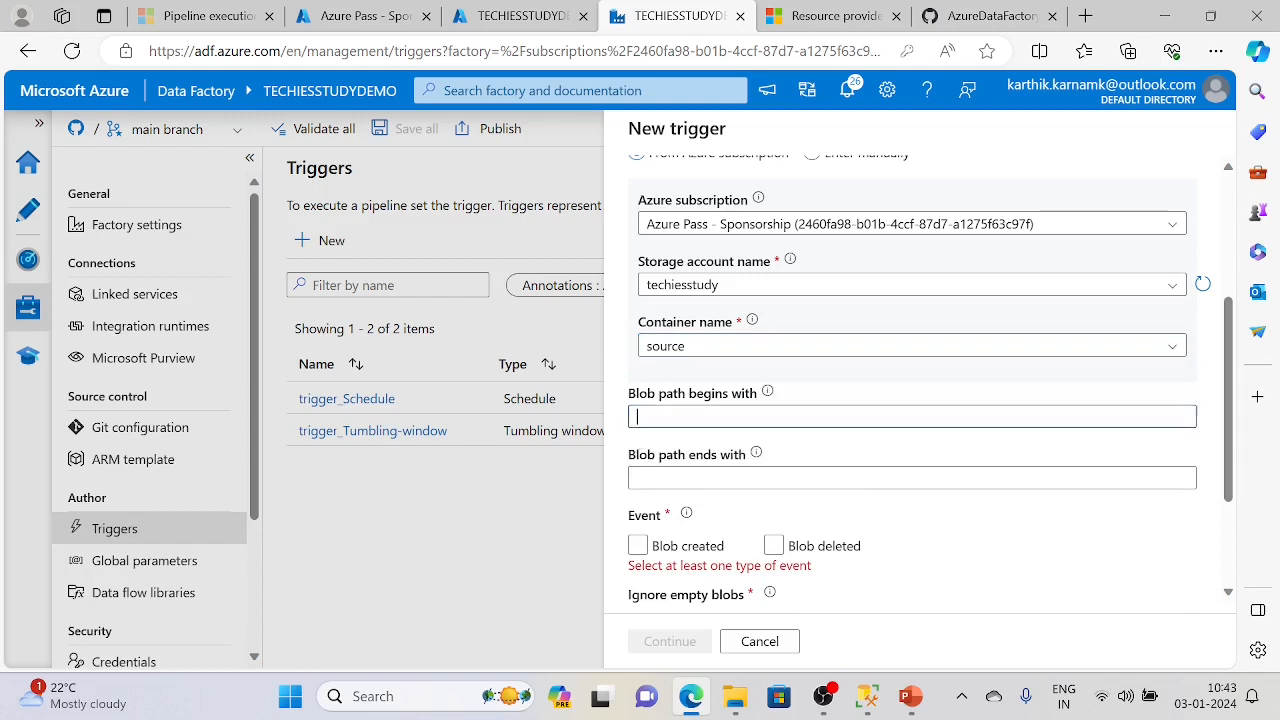
pyautogui.write('sales')
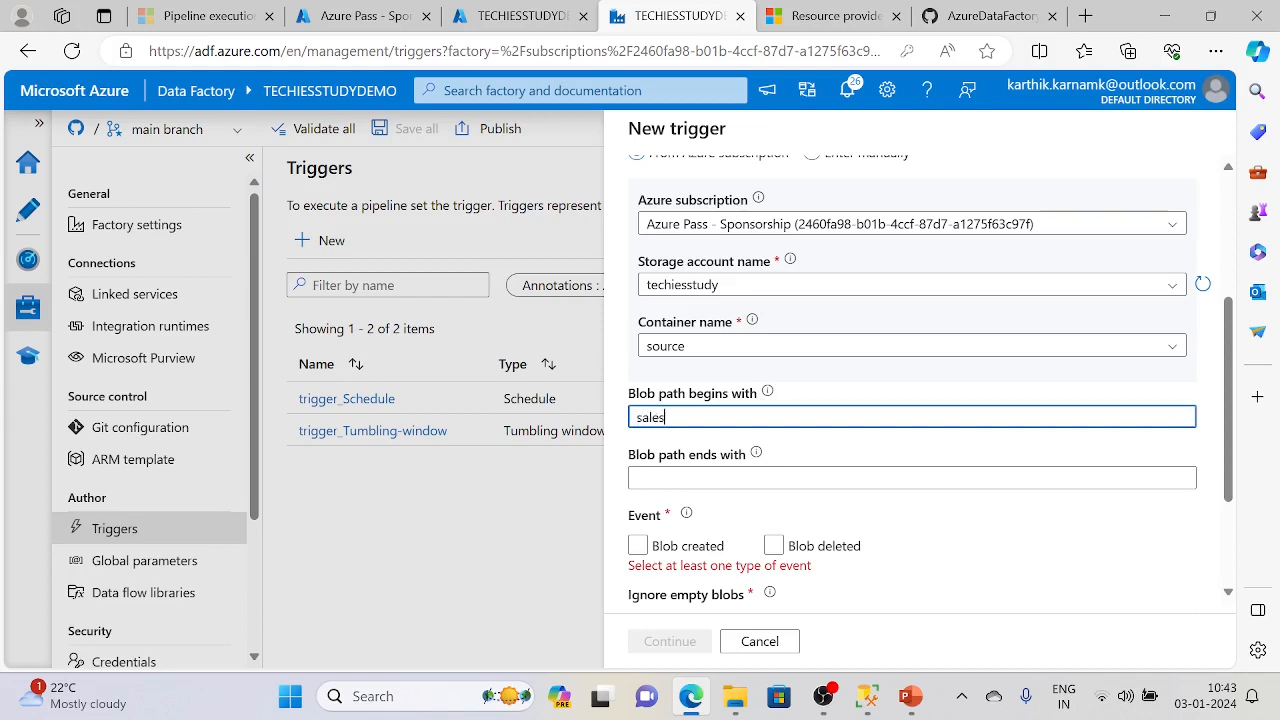
pyautogui.write('_data.csv')
pyautogui.click(750, 478)
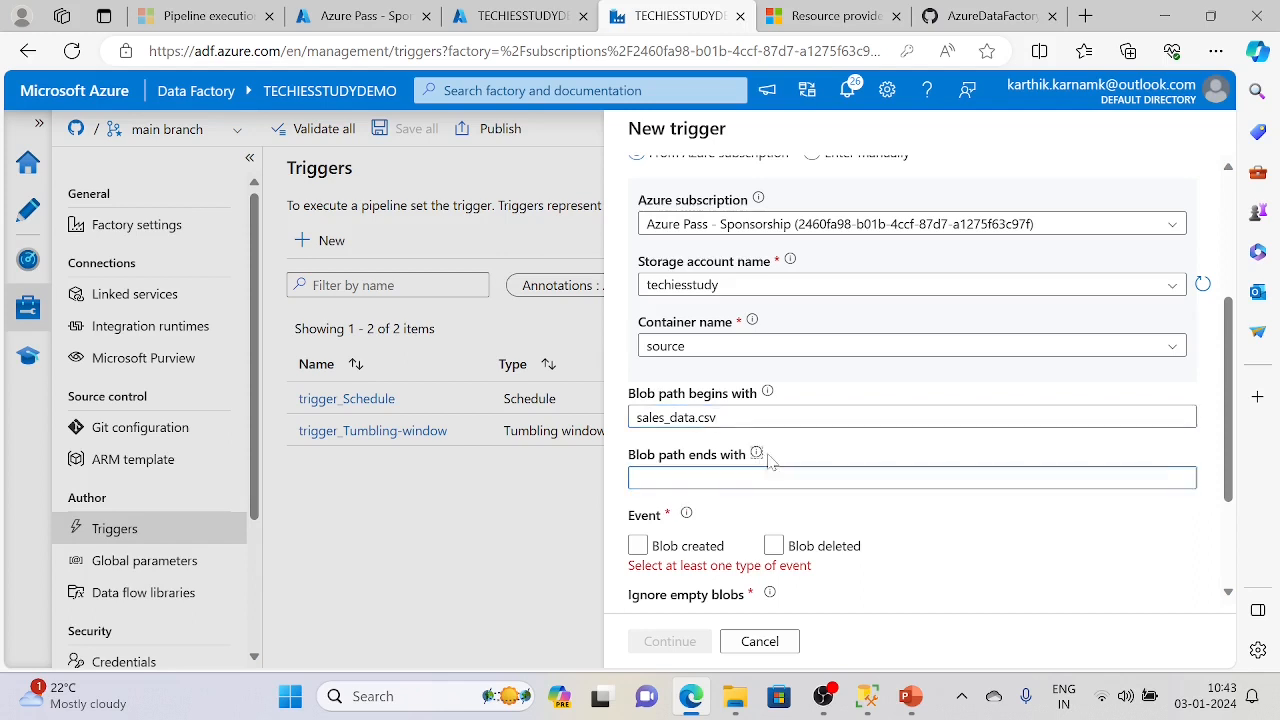
# - Leave the blob path ending empty and make the trigger fire only on the Blob created event
pyautogui.click(758, 455)
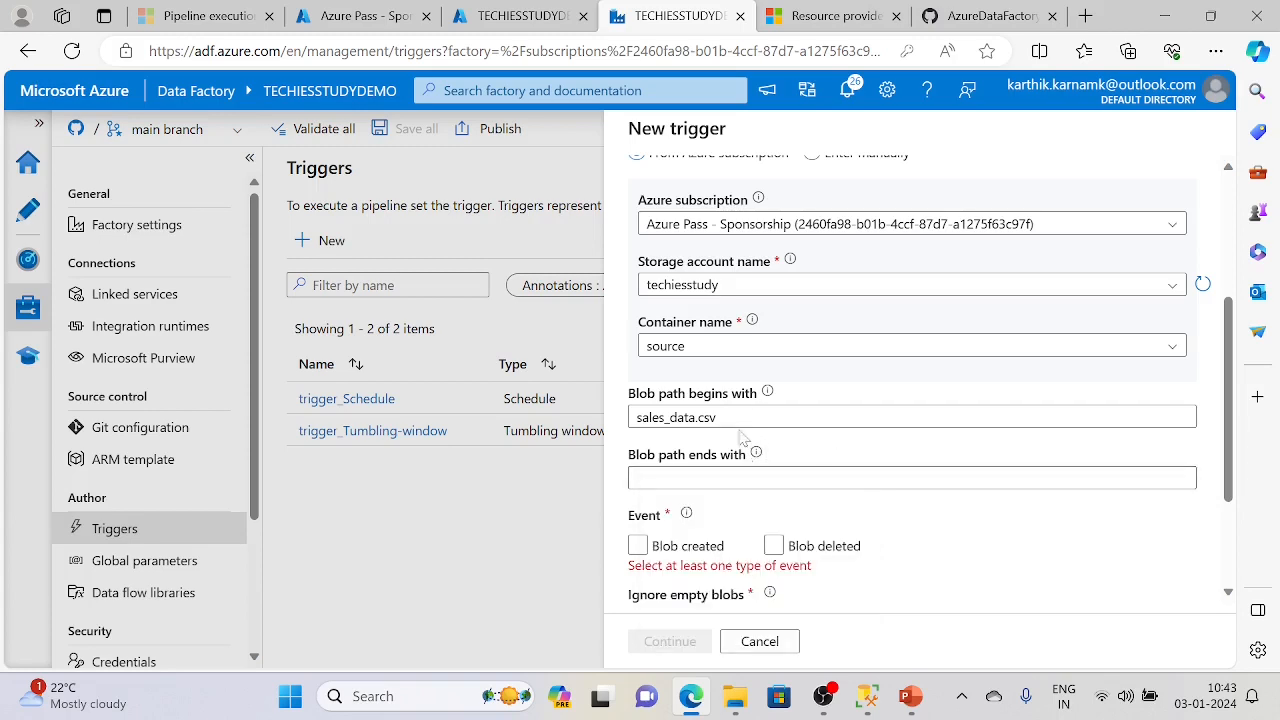
pyautogui.scroll(5, 760, 508)
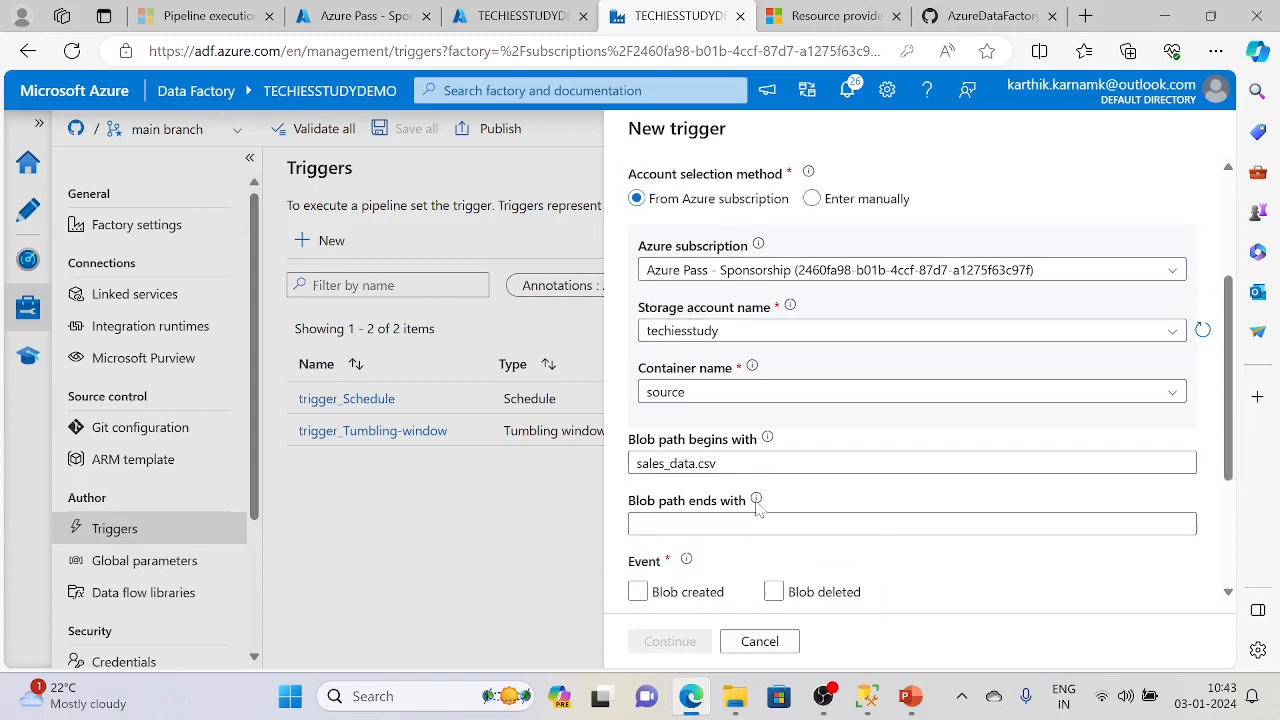
pyautogui.scroll(-5, 767, 540)
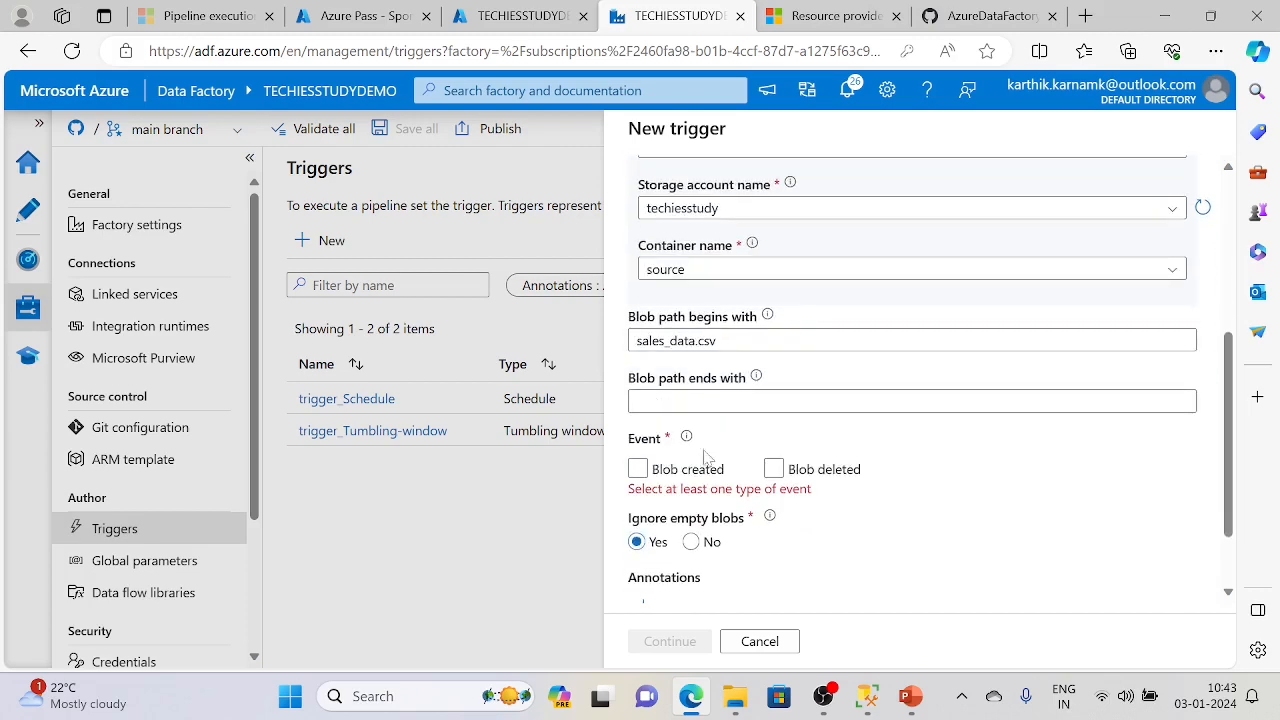
pyautogui.click(638, 469)
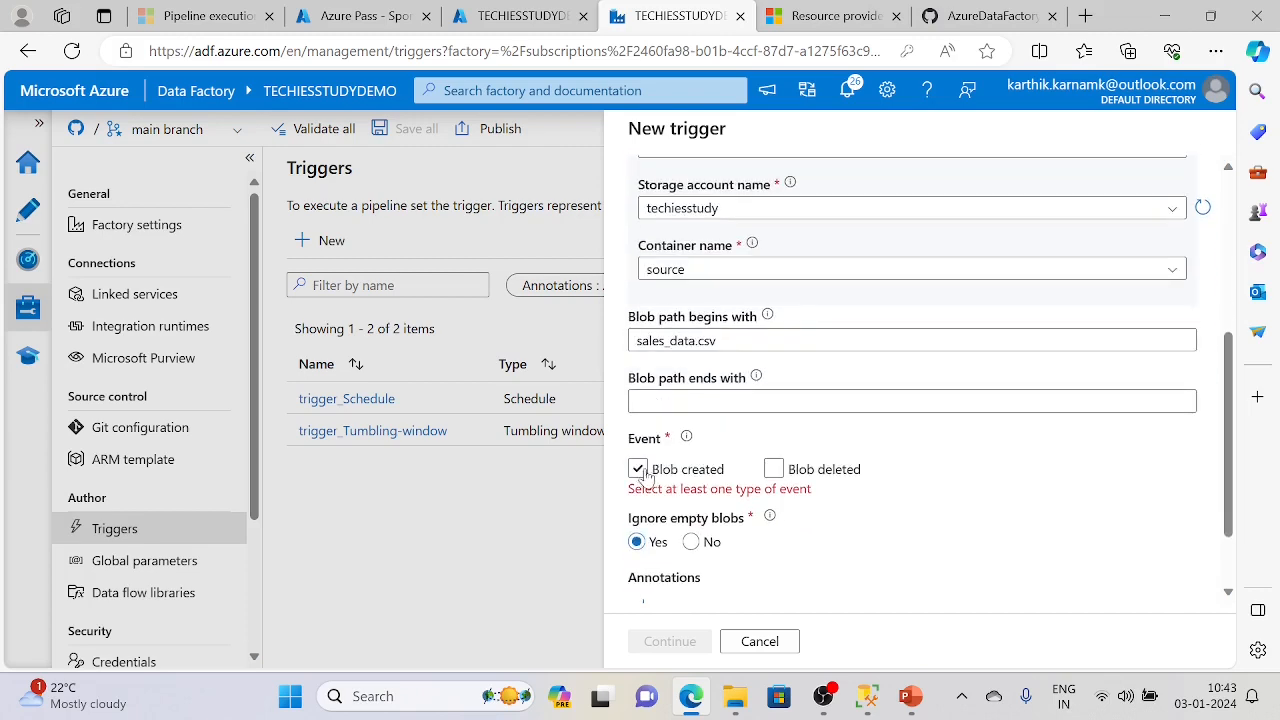
pyautogui.click(773, 470)
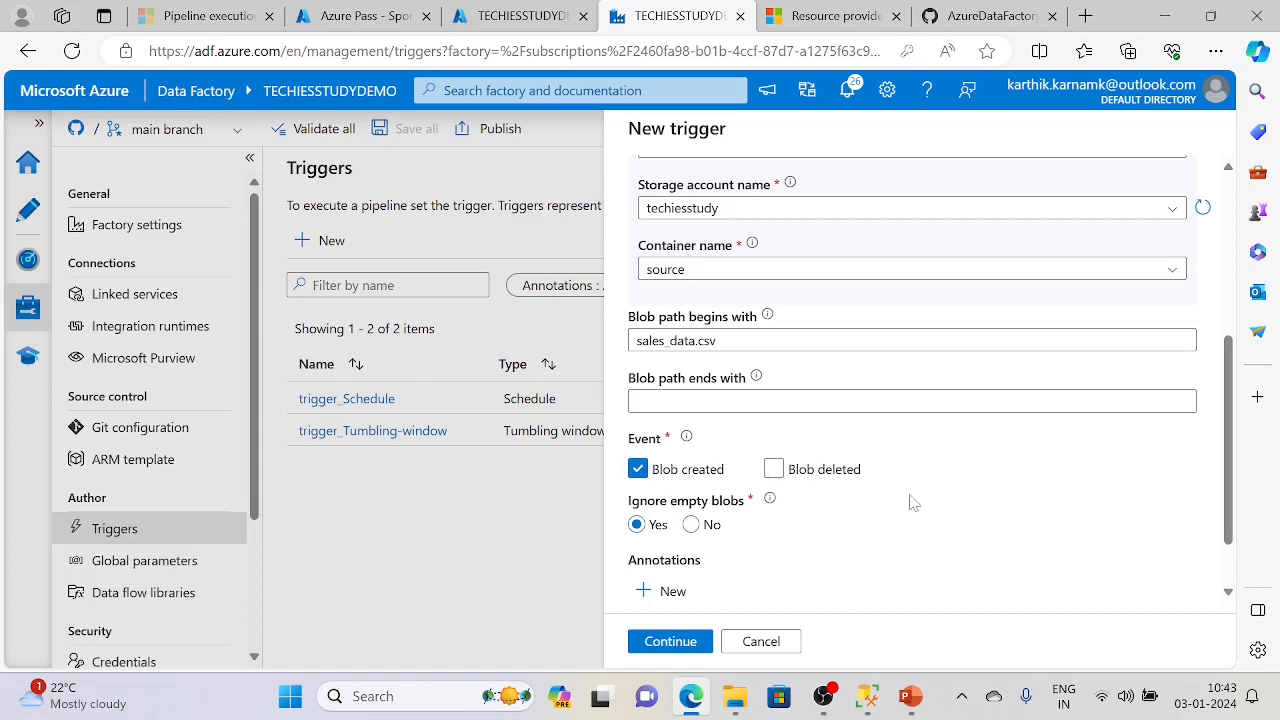
pyautogui.scroll(-1, 903, 520)
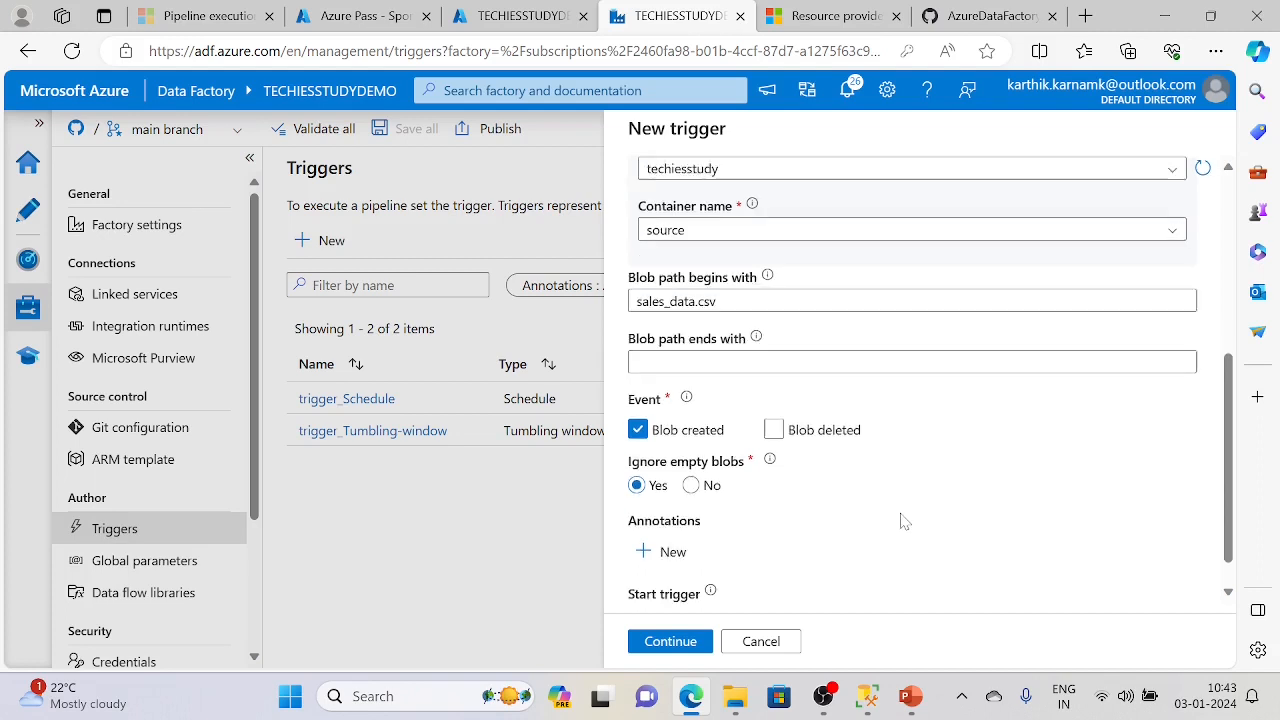
pyautogui.scroll(-1, 903, 520)
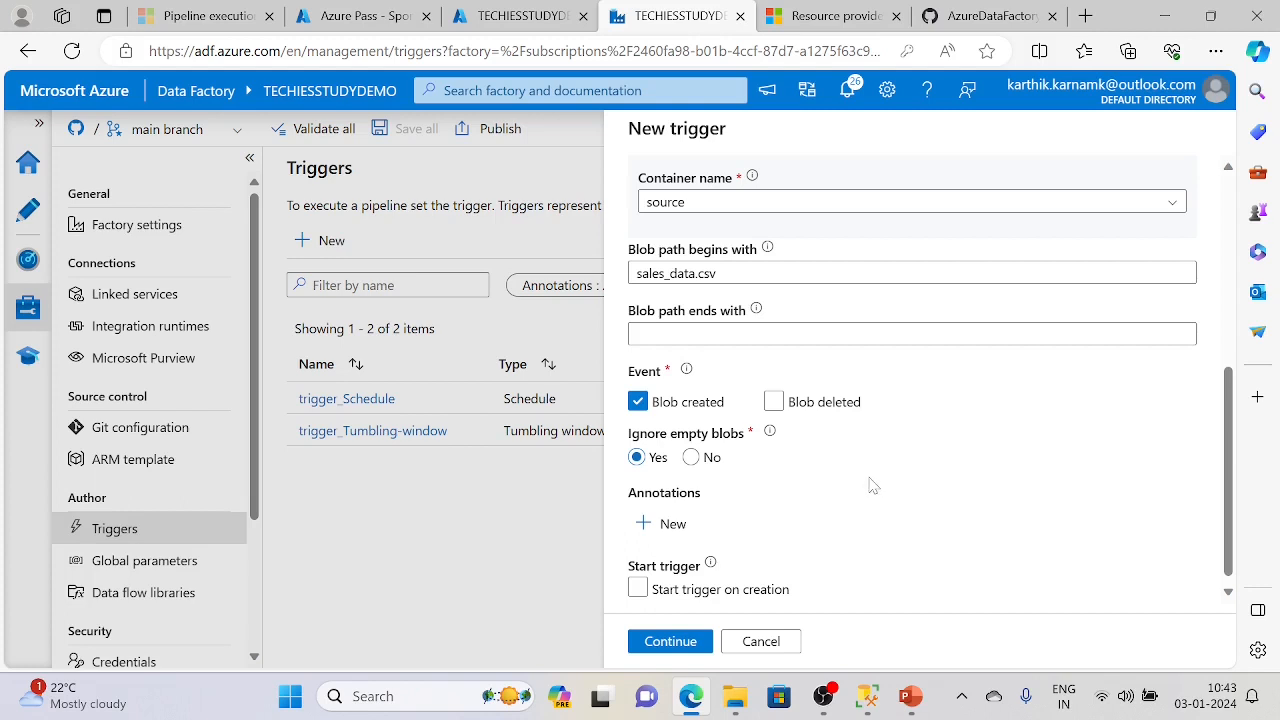
pyautogui.scroll(1, 868, 517)
pyautogui.scroll(-1, 800, 490)
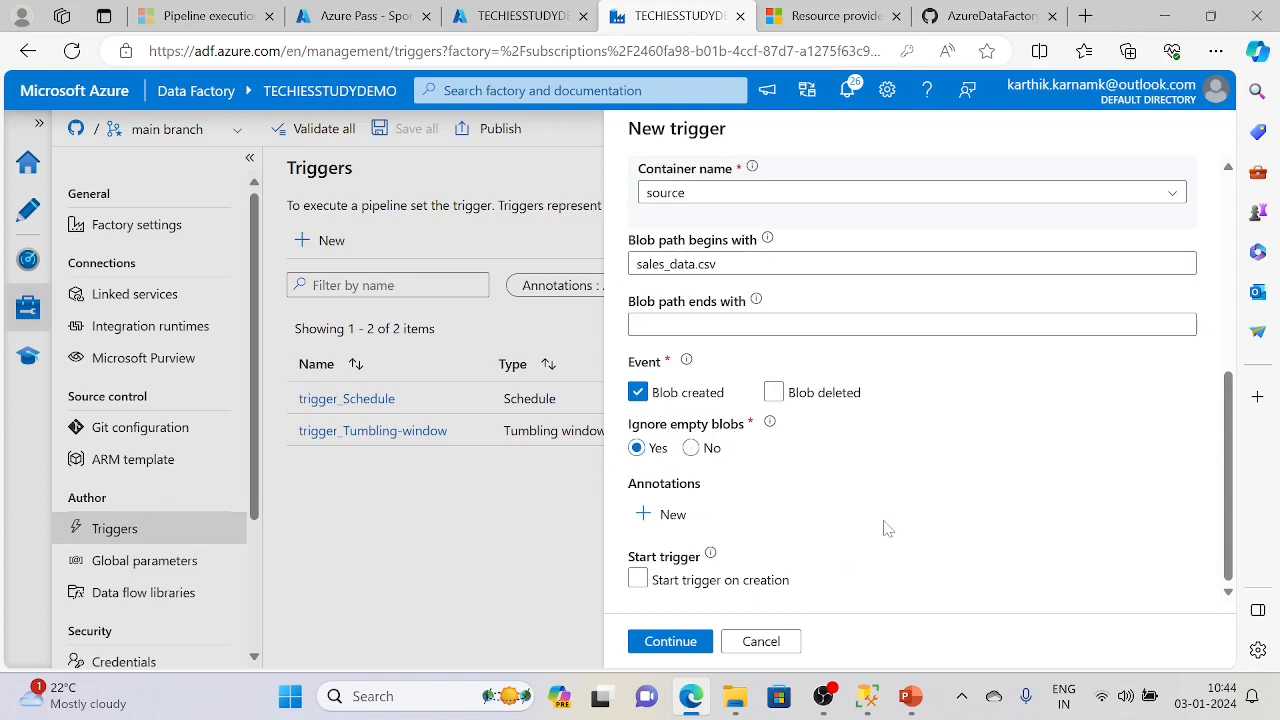
# - Continue to the data preview, check the matched blob, and submit the storage event trigger for saving
pyautogui.click(665, 641)
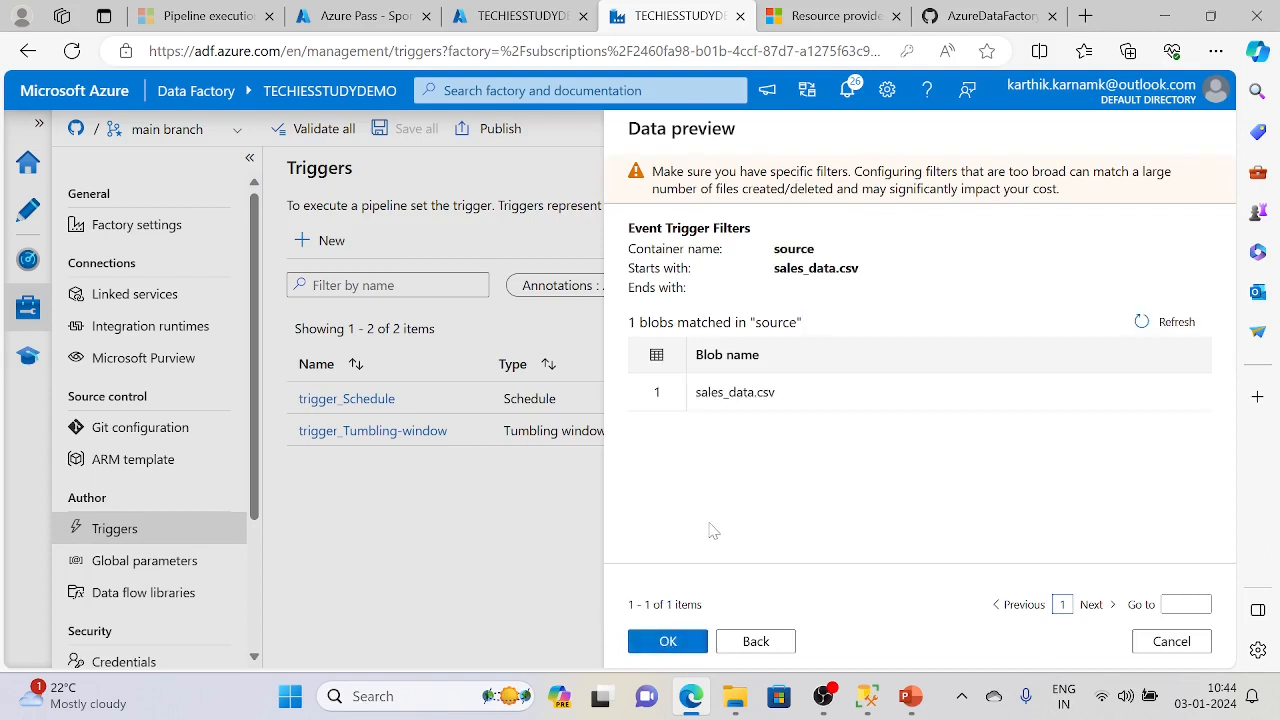
pyautogui.moveTo(778, 396); pyautogui.dragTo(676, 398)
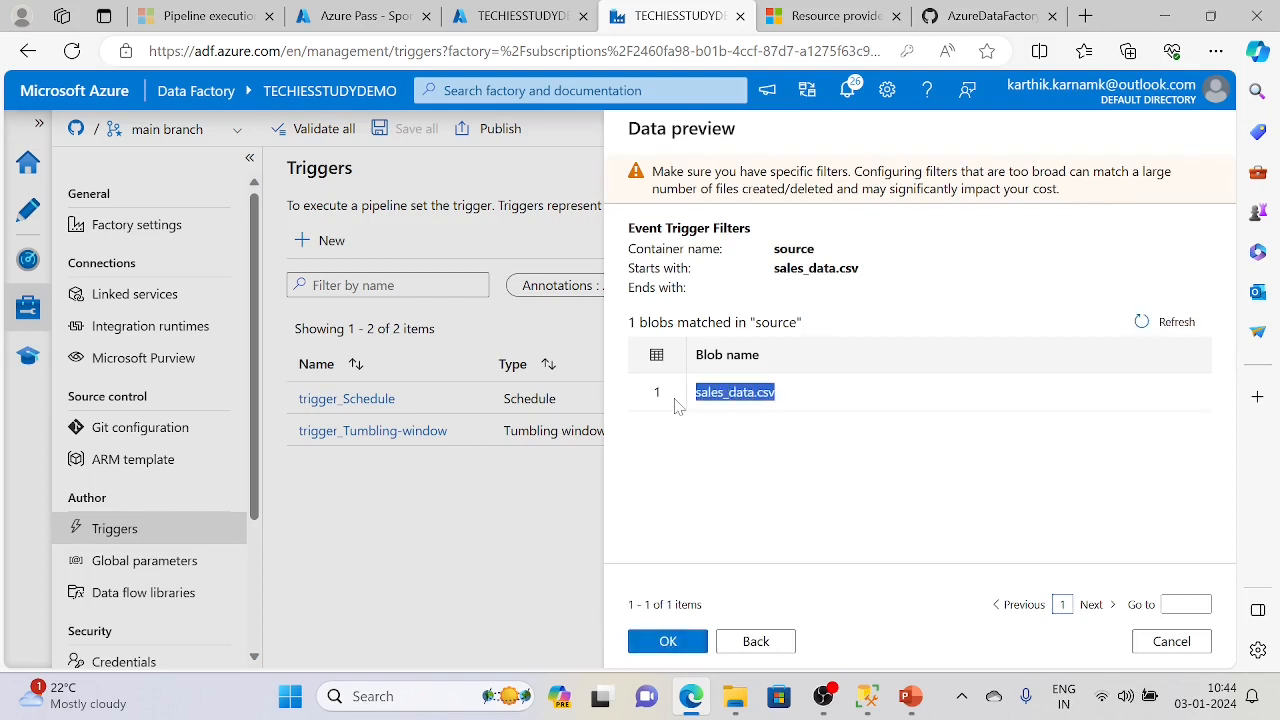
pyautogui.click(749, 478)
pyautogui.click(664, 641)
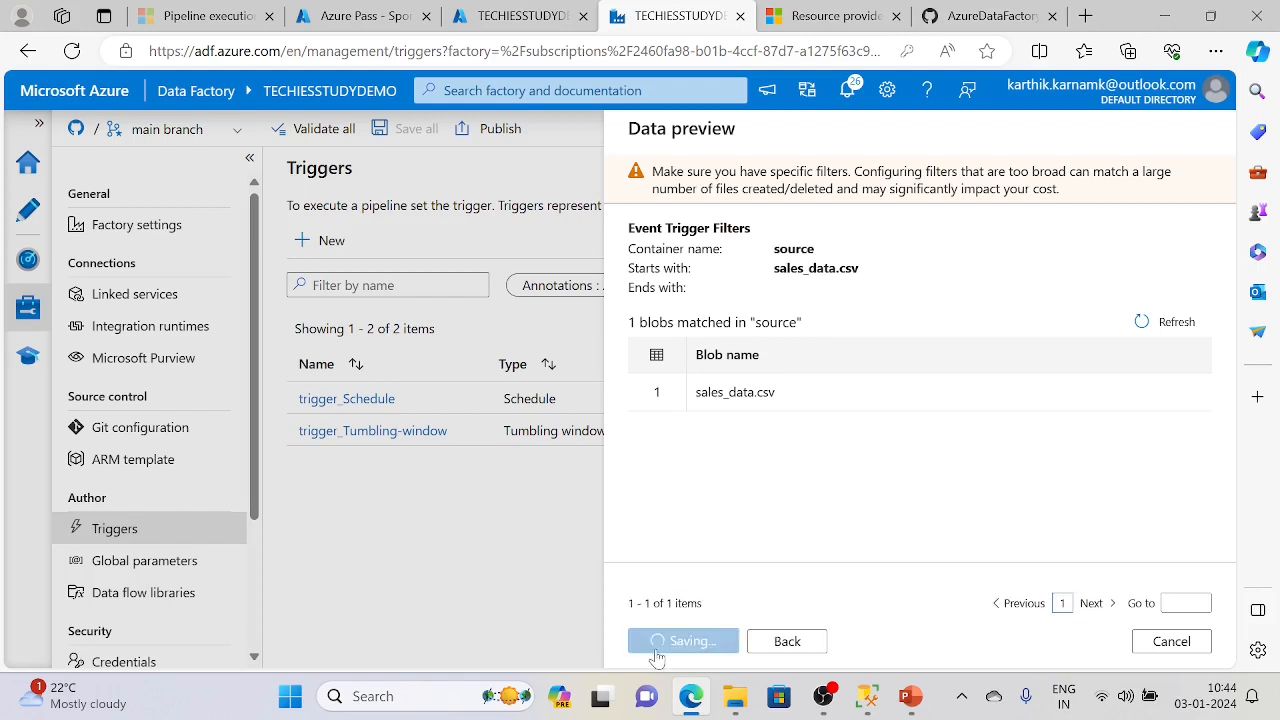
# - Examine the Event Grid message below the trigger form and consult the Register resource provider section on Microsoft Learn
pyautogui.scroll(-1, 742, 572)
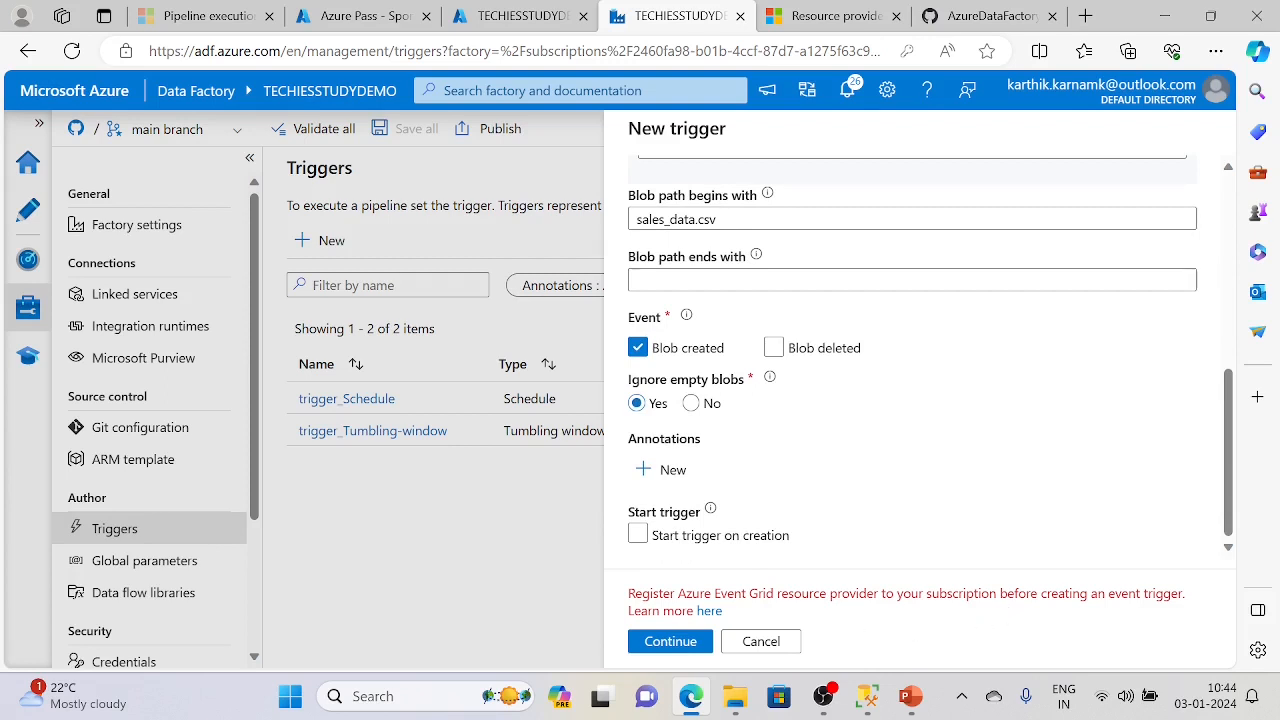
pyautogui.tripleClick(824, 600)
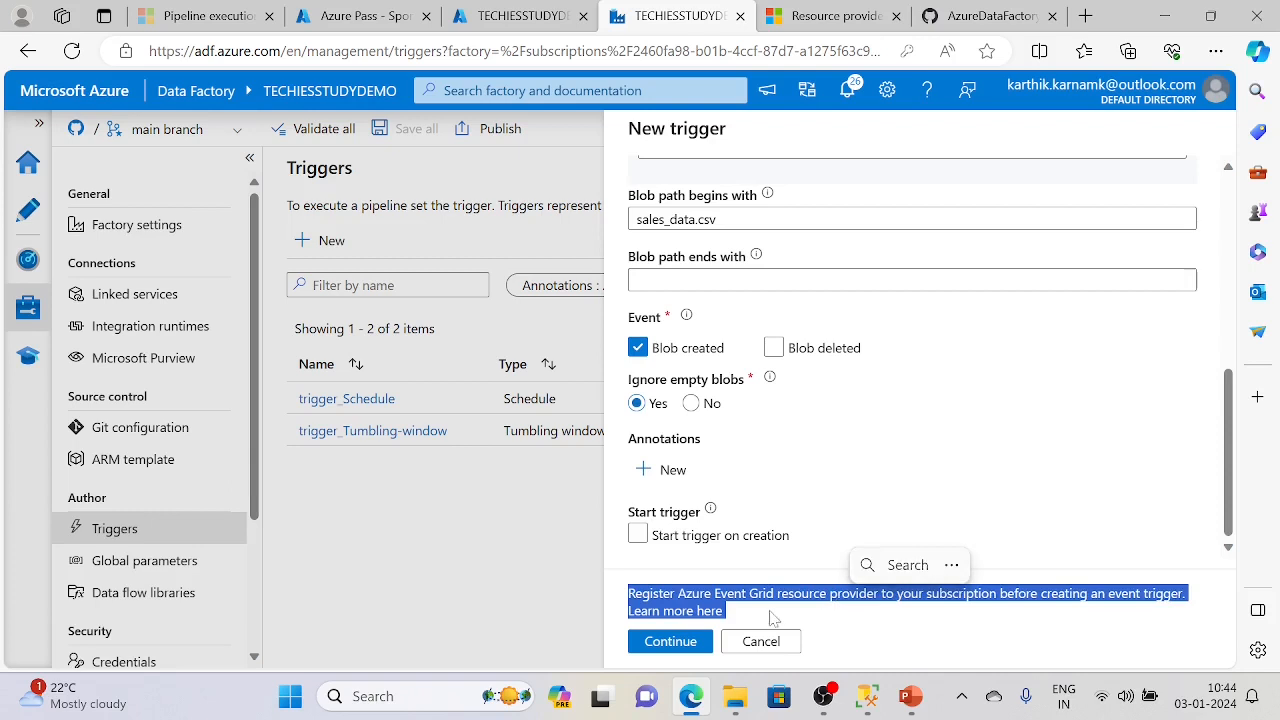
pyautogui.click(824, 602)
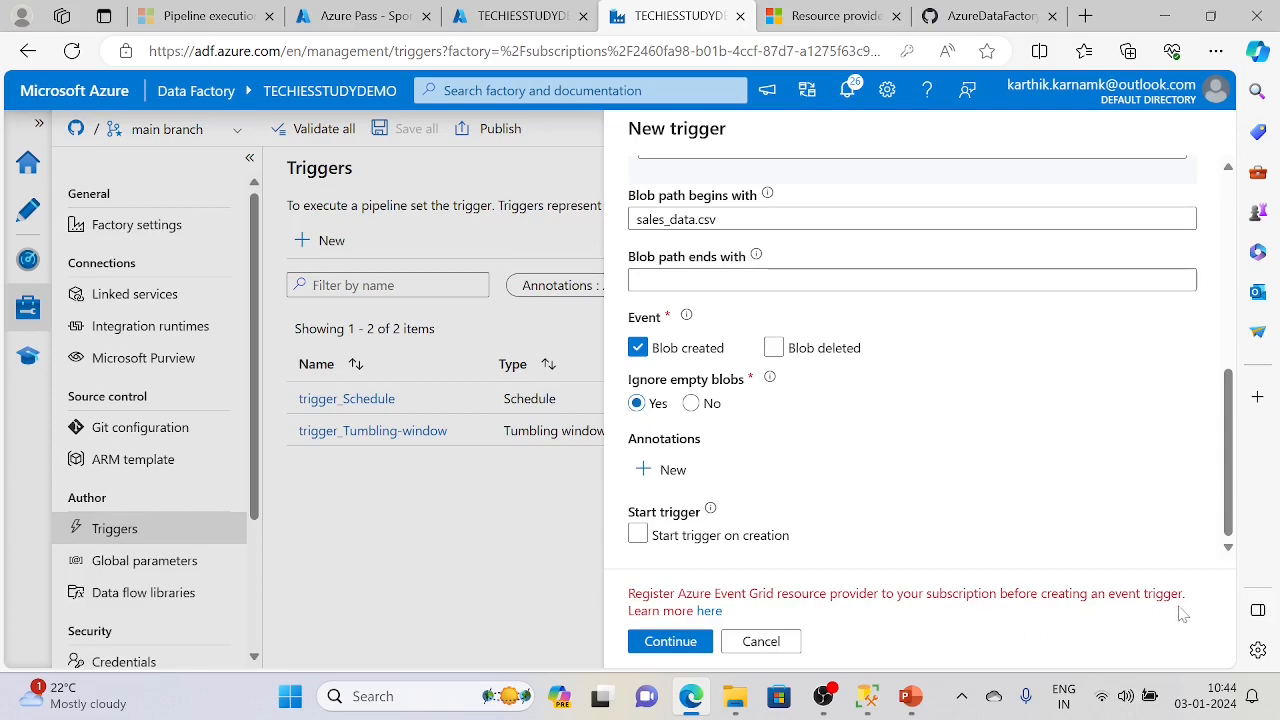
pyautogui.click(797, 25)
pyautogui.scroll(3, 541, 232)
pyautogui.scroll(8, 613, 368)
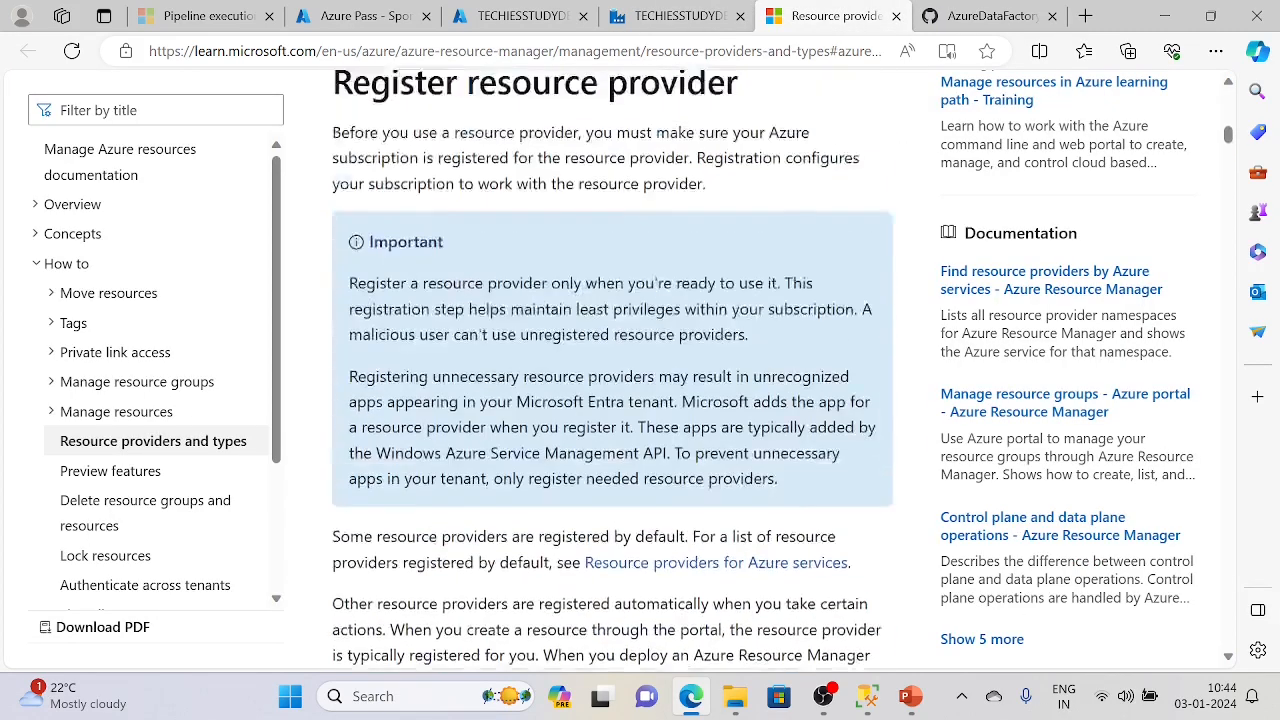
# - Finish reading the registration notes and open the Azure Pass - Sponsorship subscription from the Azure portal home page
pyautogui.scroll(-10, 612, 370)
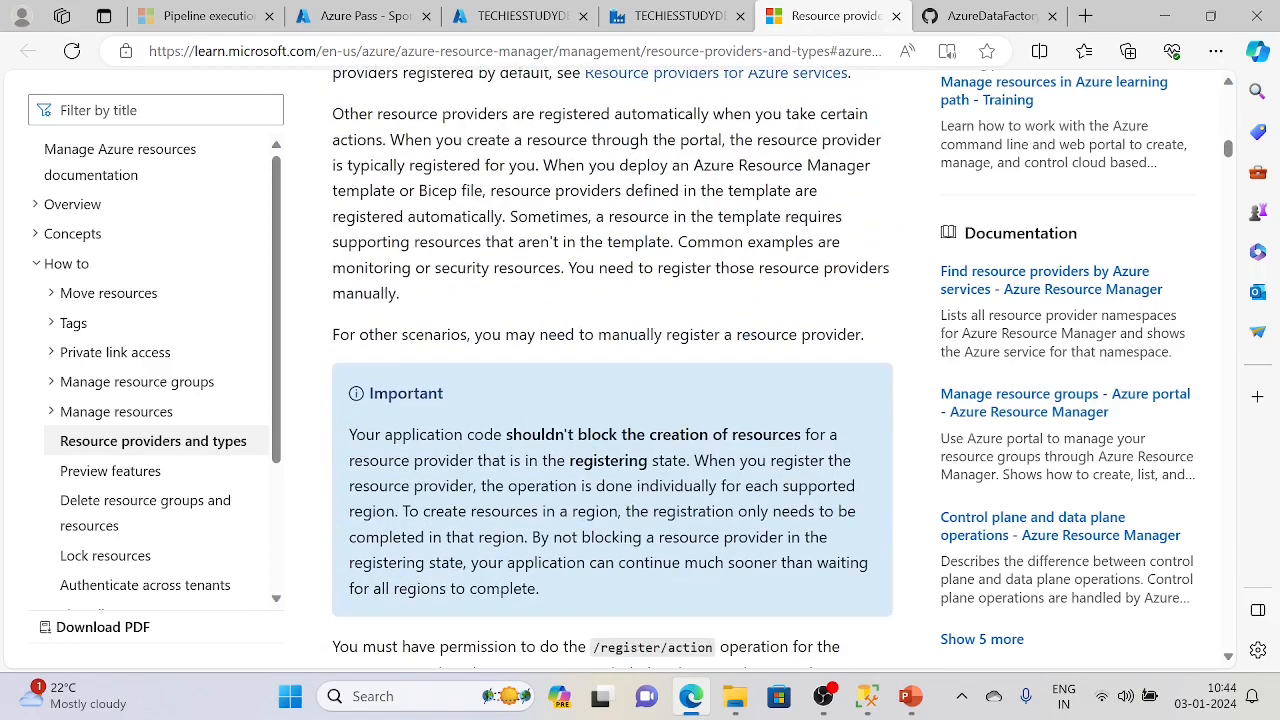
pyautogui.scroll(-3, 590, 516)
pyautogui.click(355, 16)
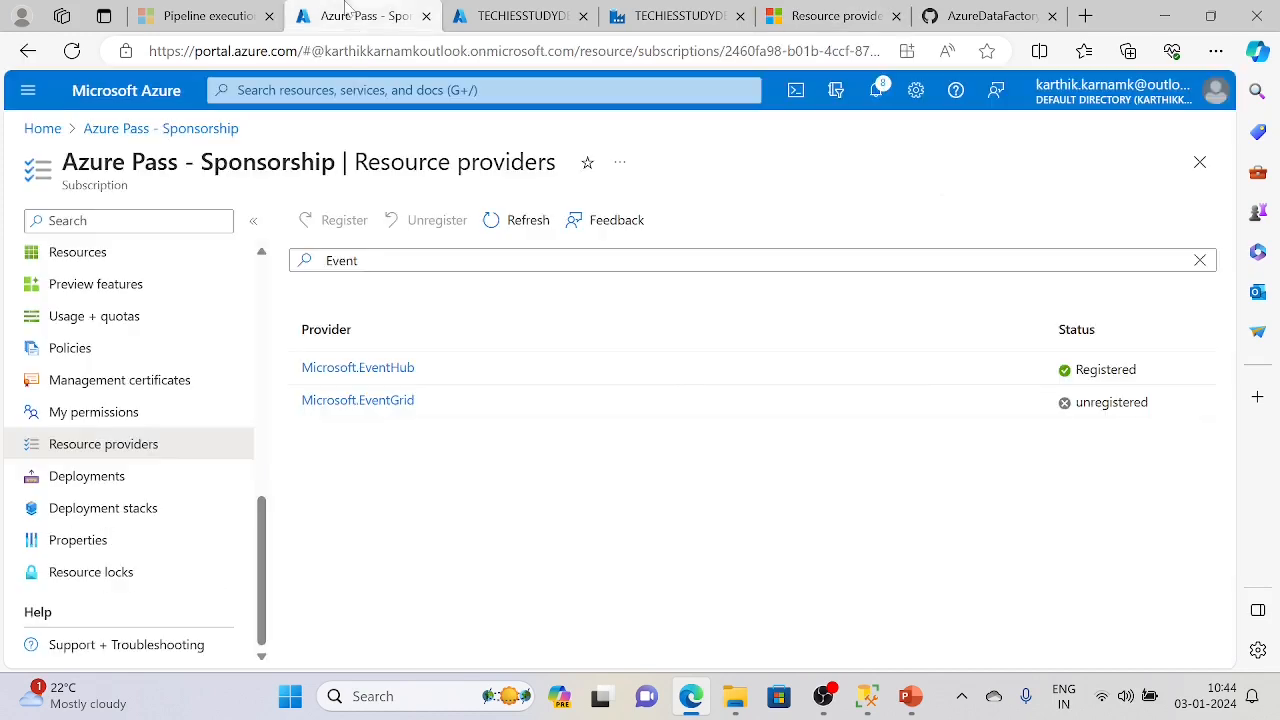
pyautogui.click(55, 137)
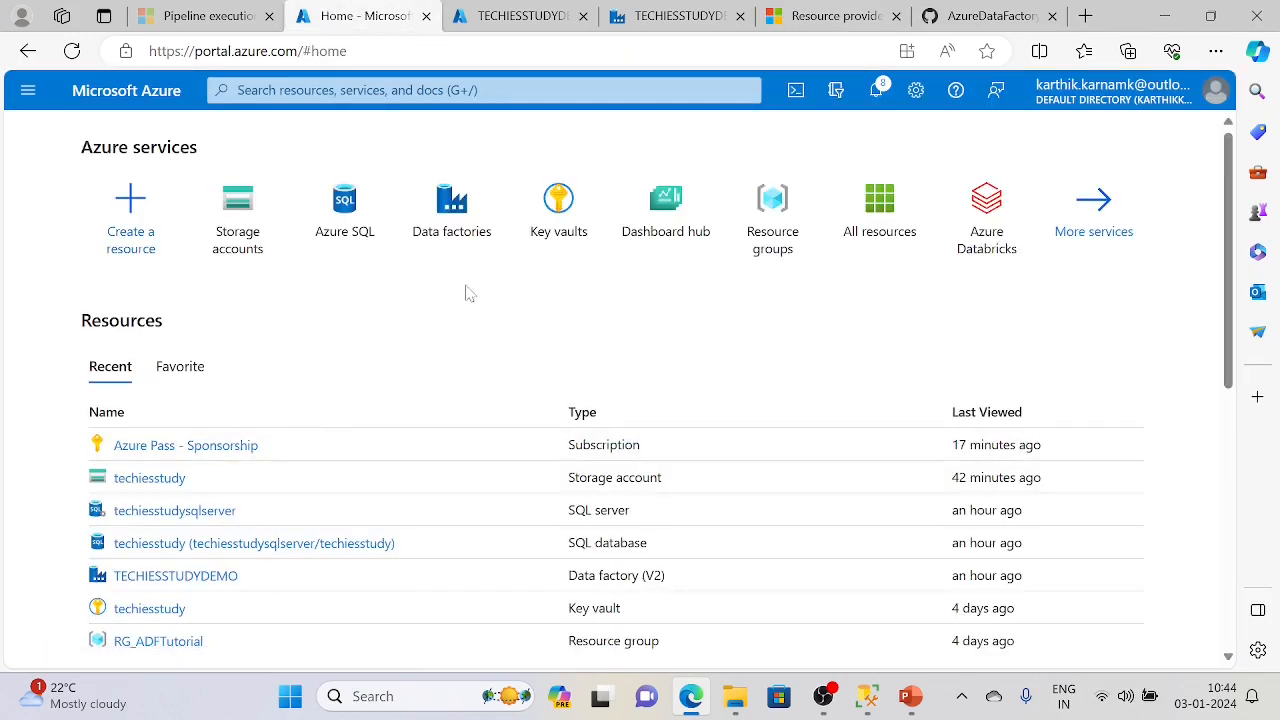
pyautogui.click(150, 446)
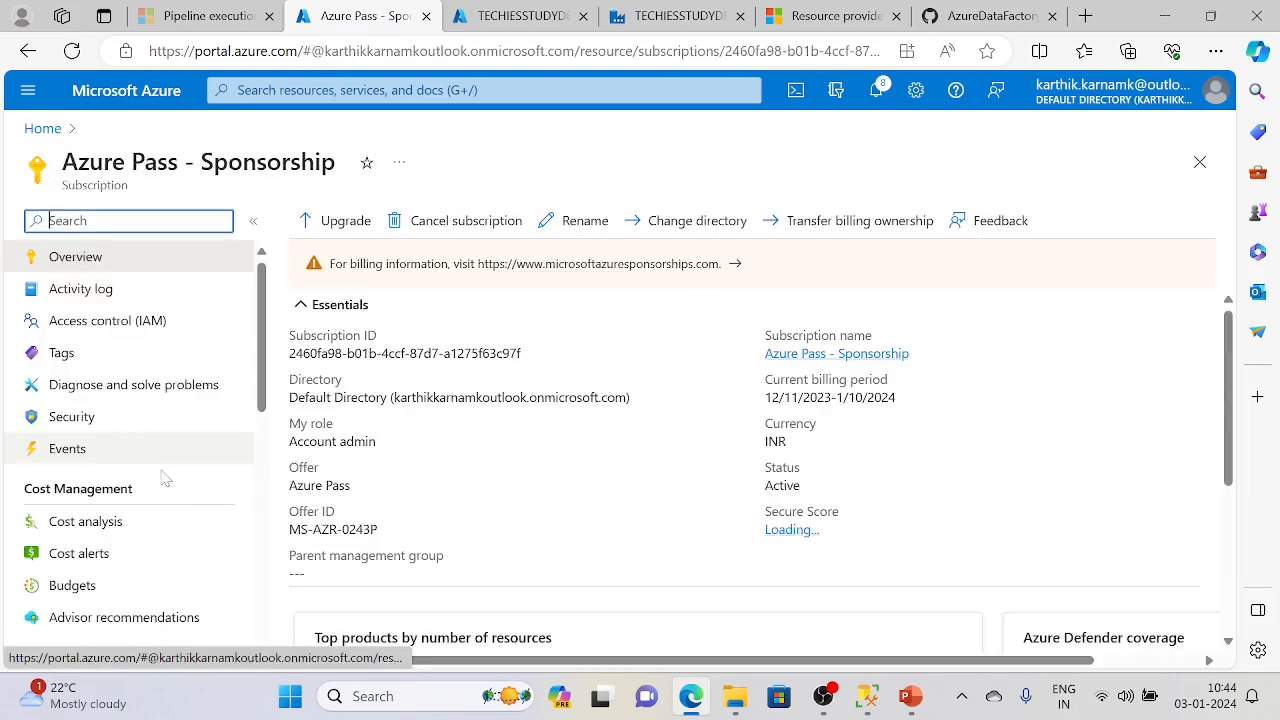
# - Open the subscription's Resource providers page, searching its settings for "resource"
pyautogui.scroll(-5, 172, 505)
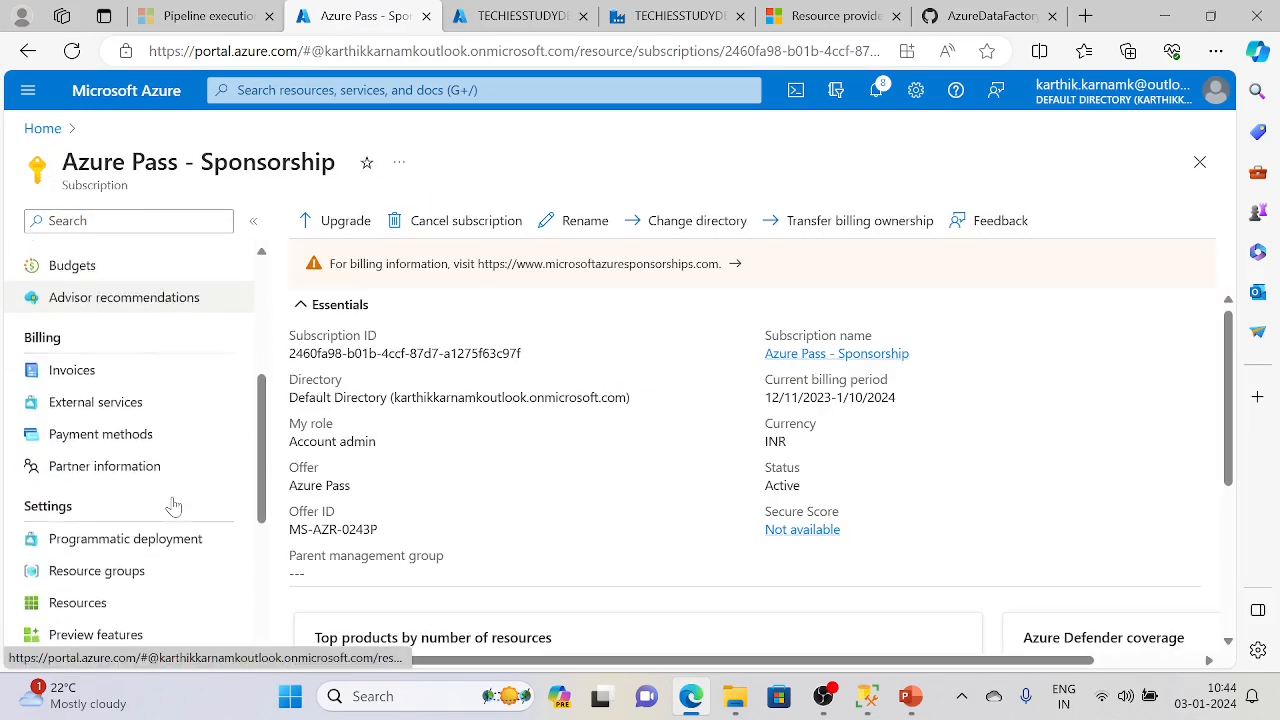
pyautogui.scroll(-3, 171, 506)
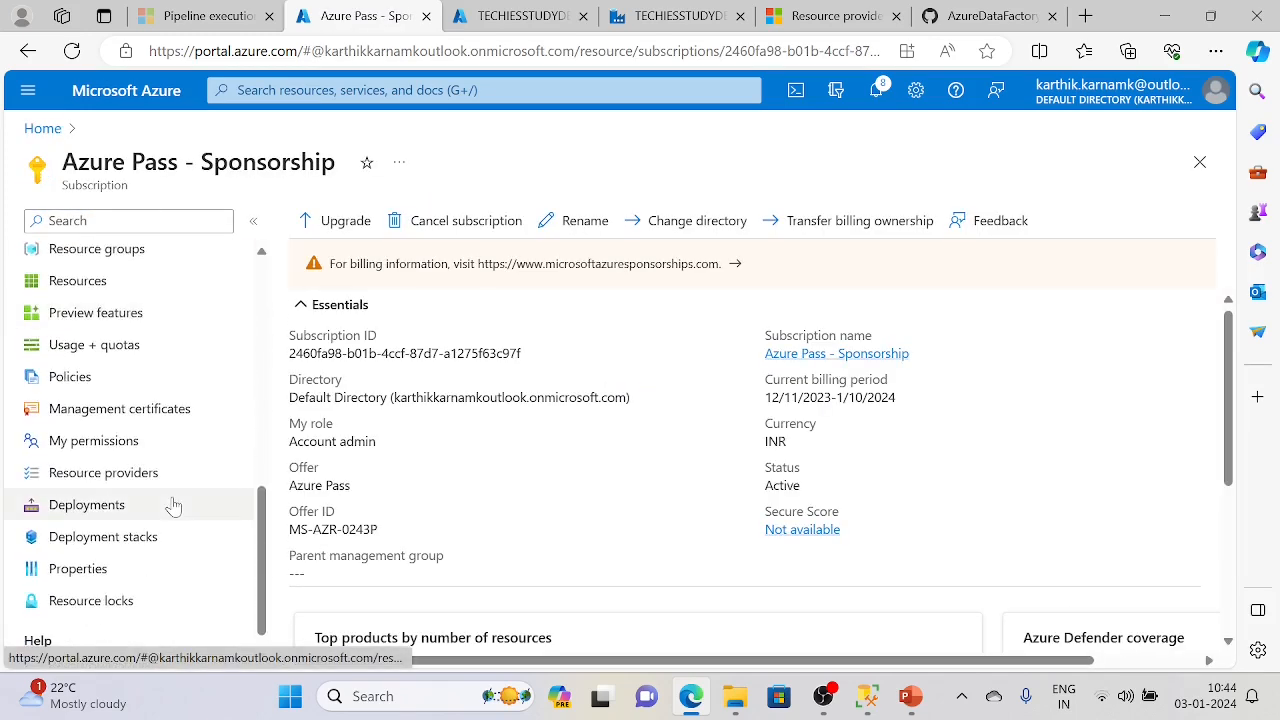
pyautogui.click(163, 478)
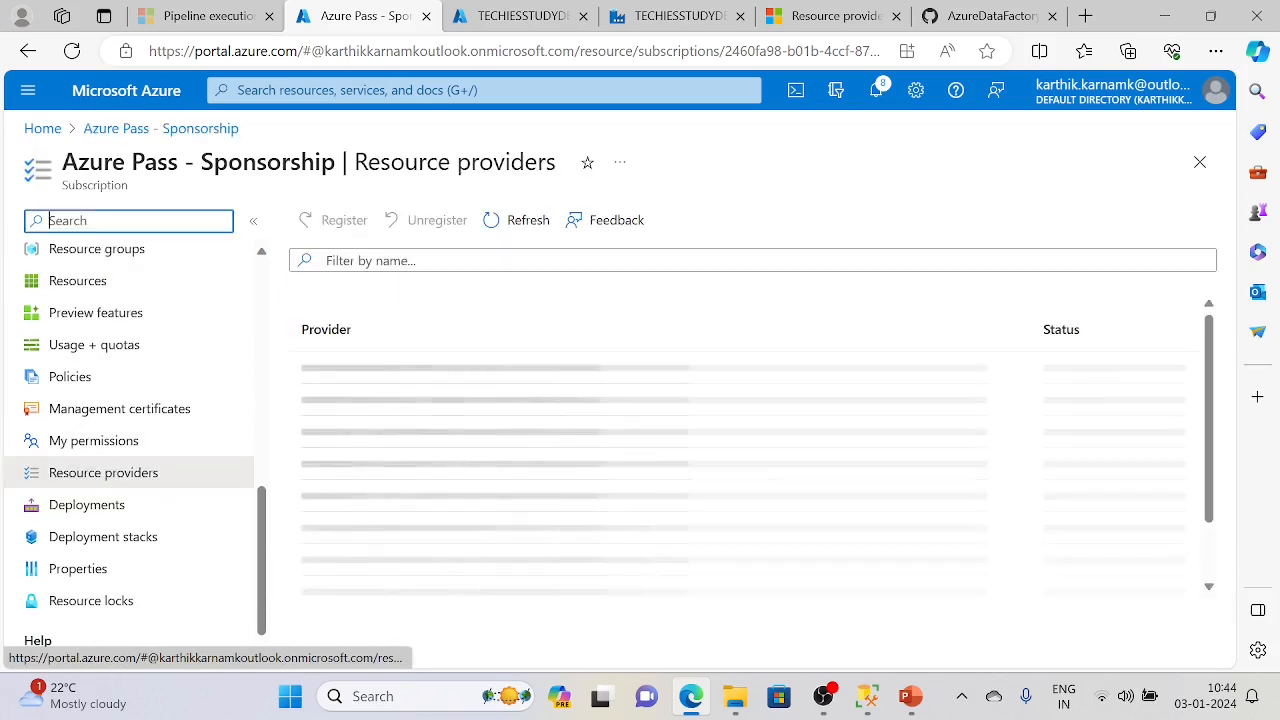
pyautogui.write('resource')
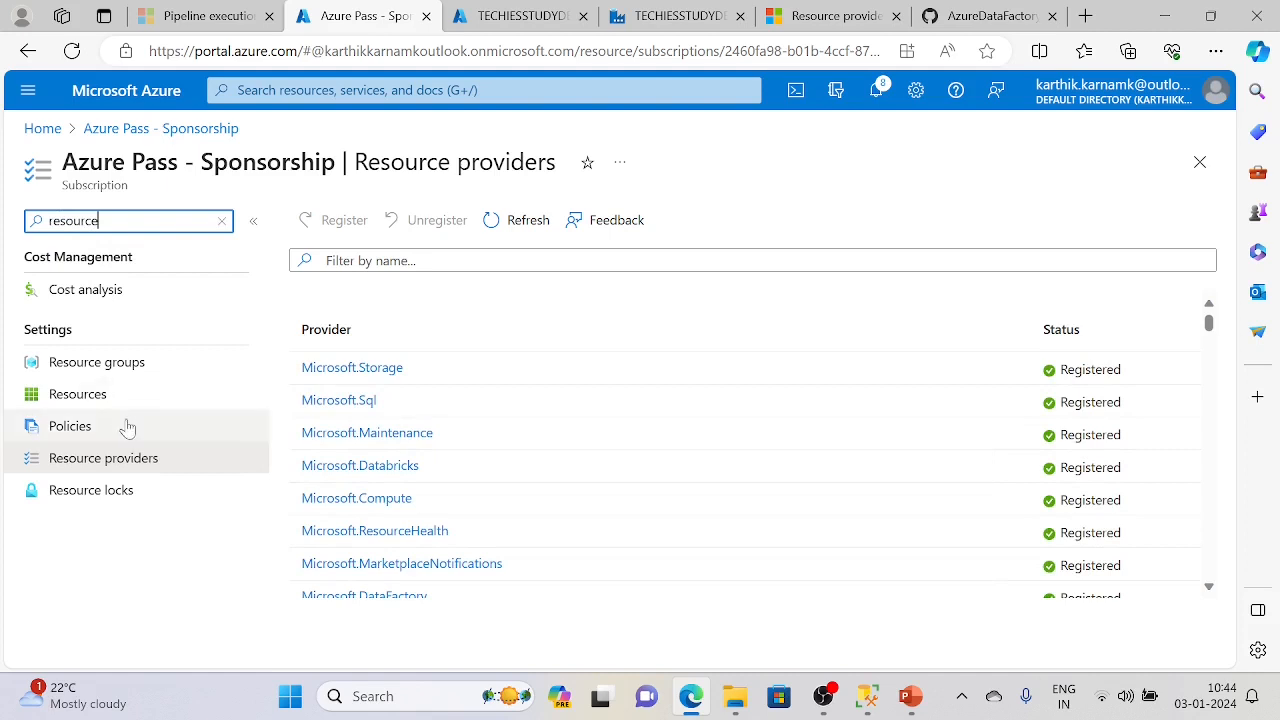
pyautogui.click(129, 457)
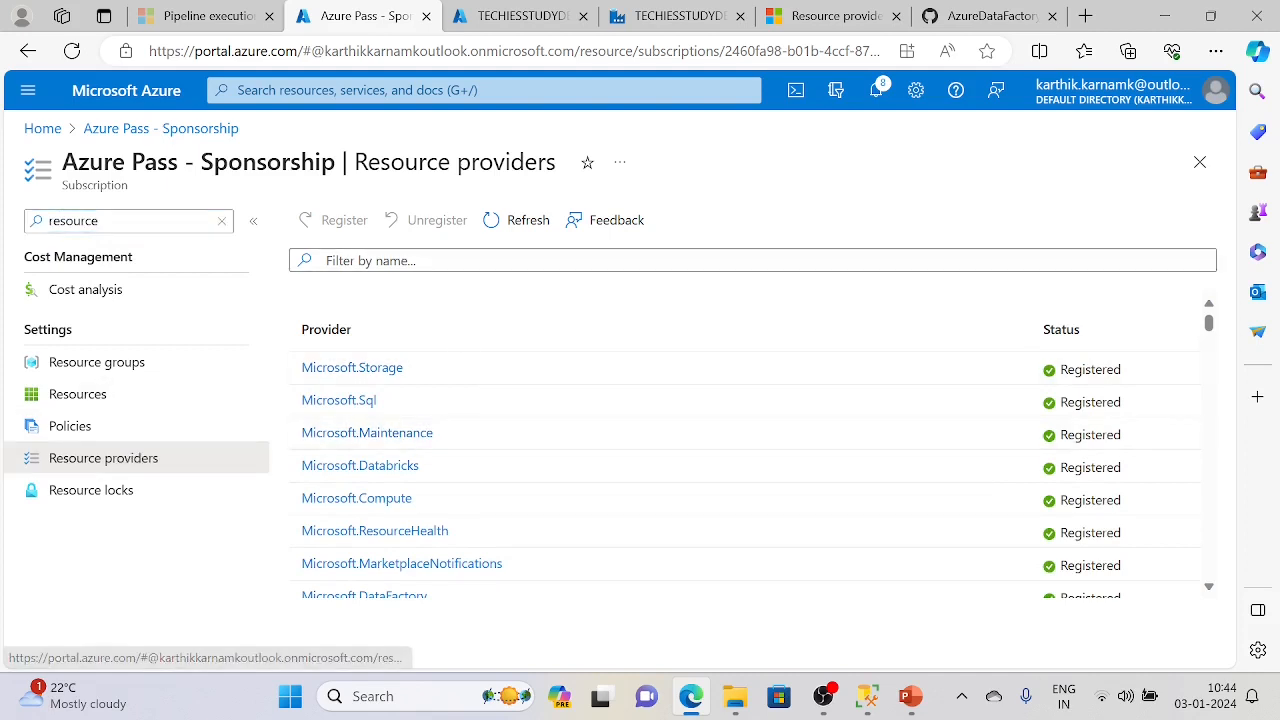
# - Filter the resource providers by "even", register Microsoft.EventGrid, and check its registration status
pyautogui.scroll(-10, 517, 463)
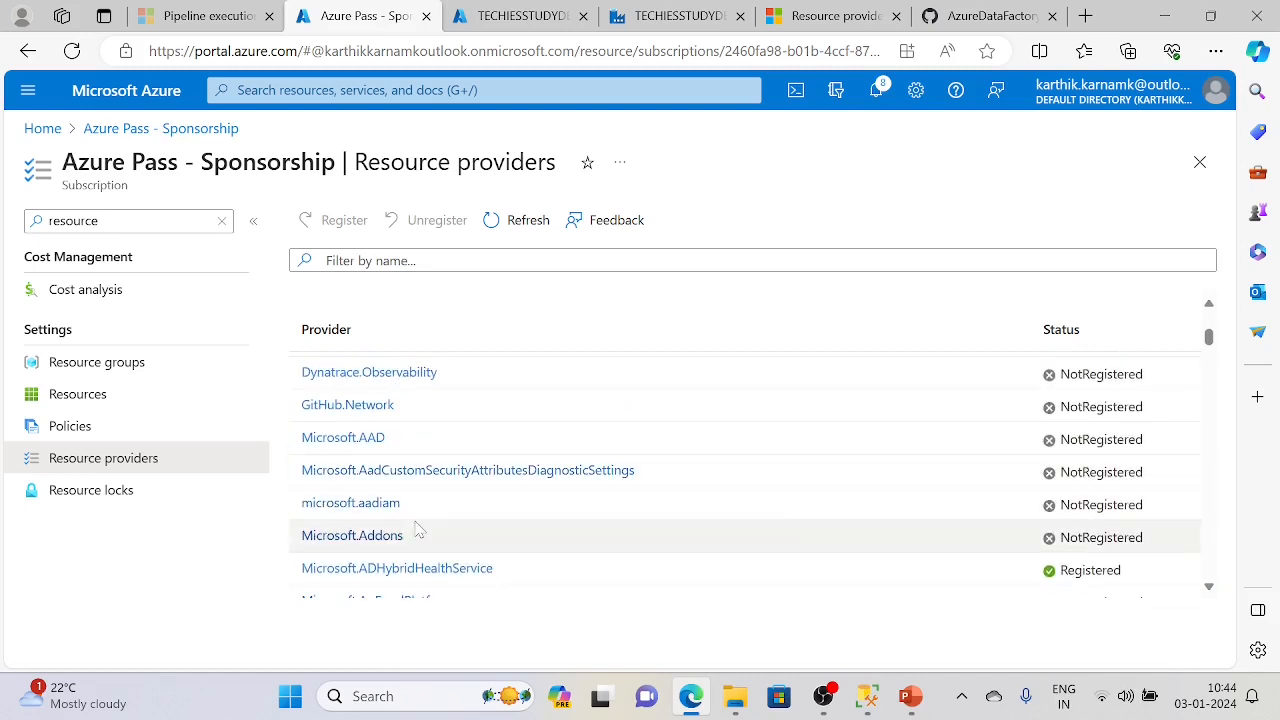
pyautogui.click(400, 262)
pyautogui.write('evenb')
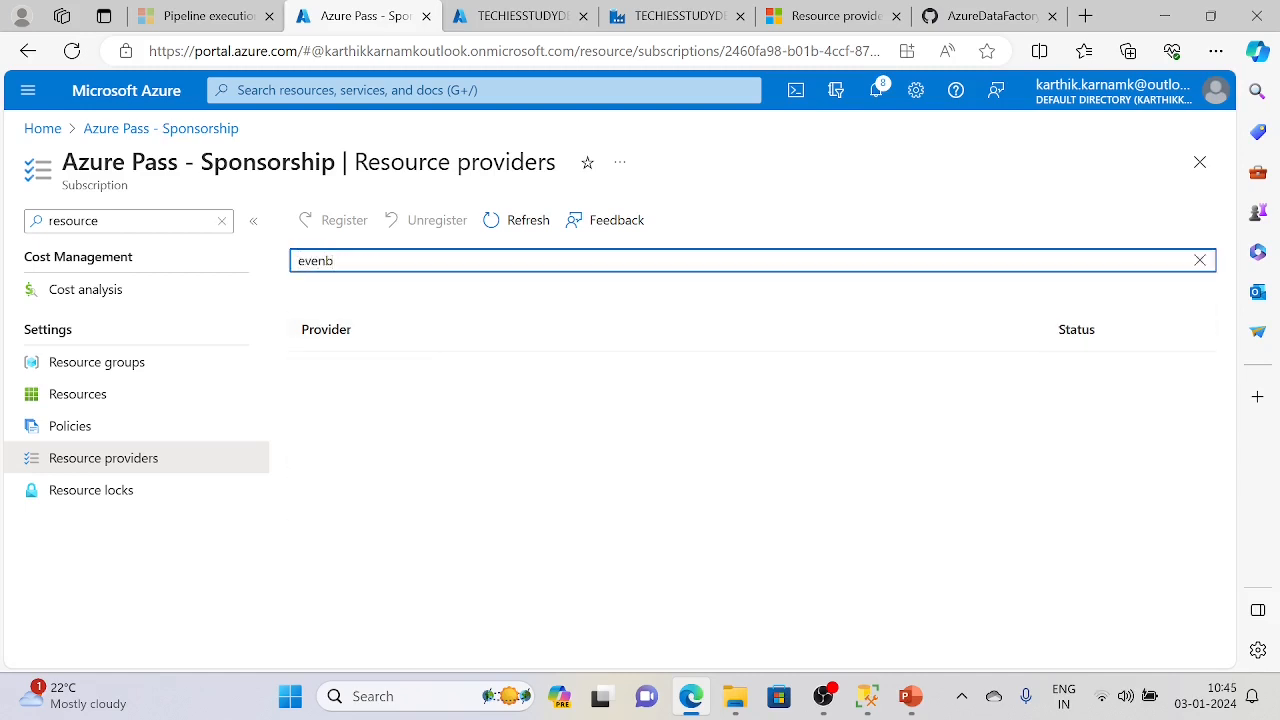
pyautogui.press('BackSpace')
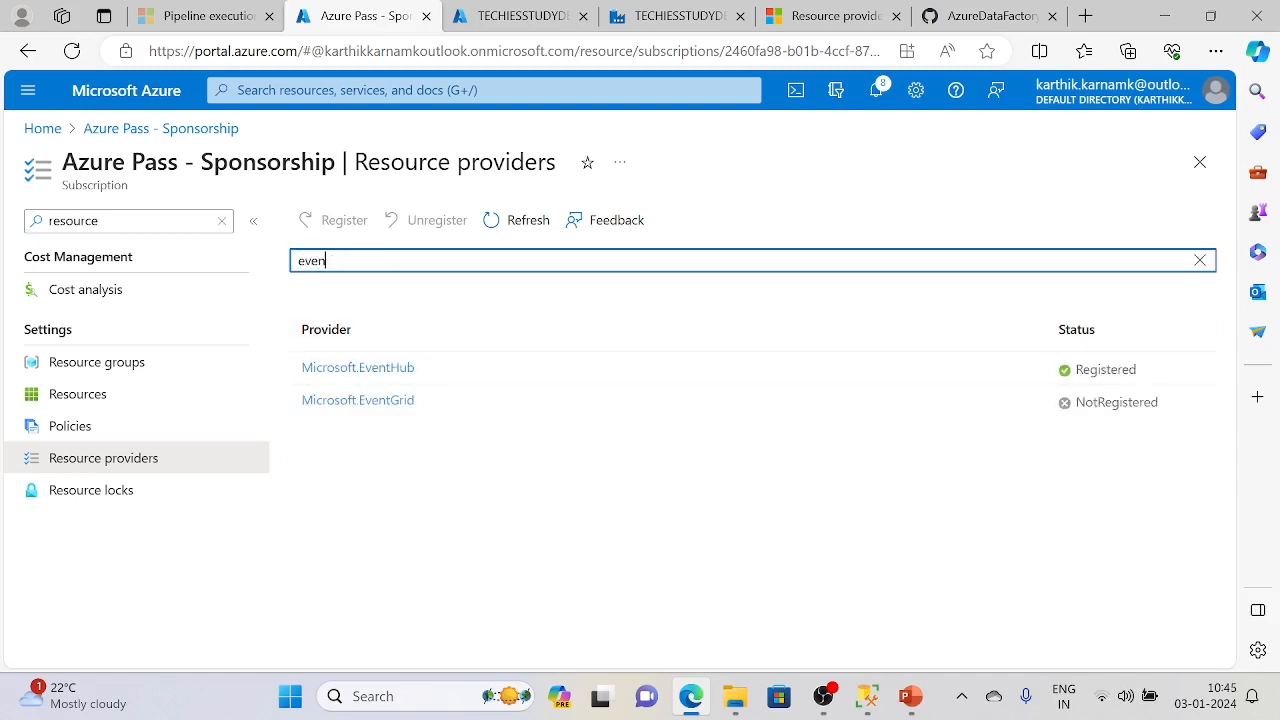
pyautogui.click(449, 406)
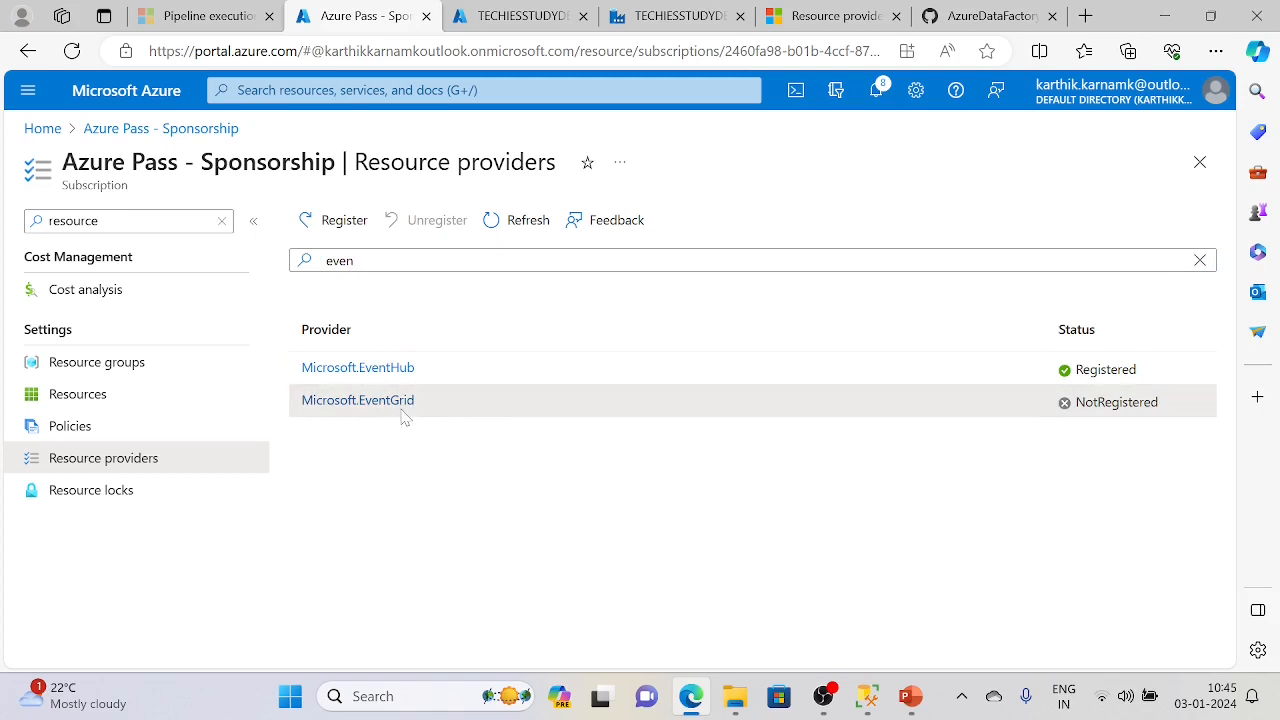
pyautogui.click(334, 229)
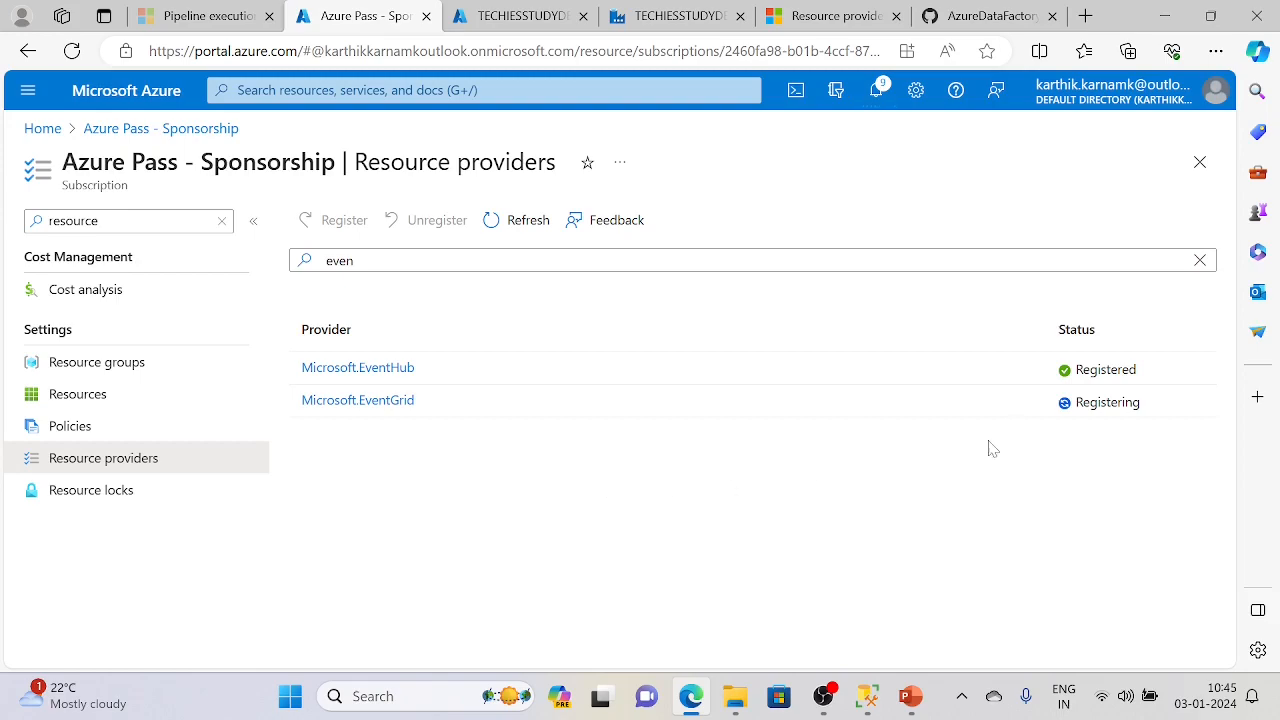
pyautogui.click(1080, 416)
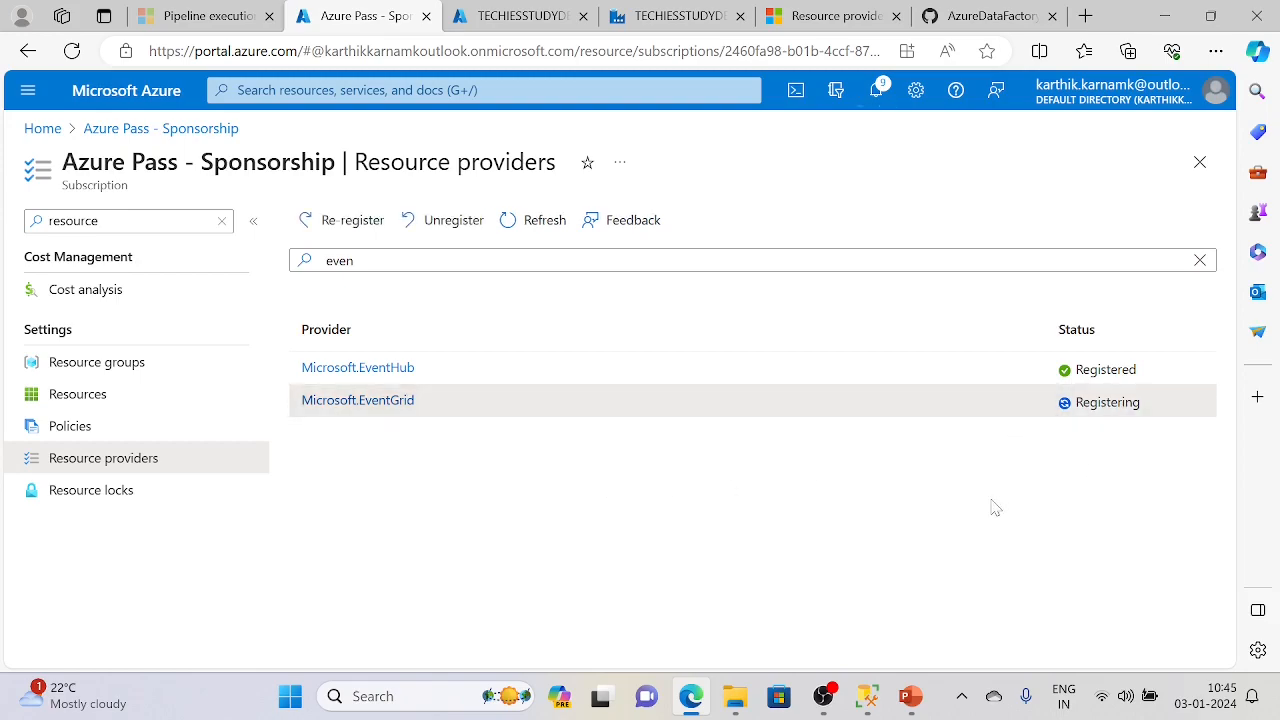
# - Review the Azure portal instructions for registering a resource provider in the Microsoft Learn article, including the Register and Re-register steps
pyautogui.click(835, 16)
pyautogui.scroll(10, 573, 441)
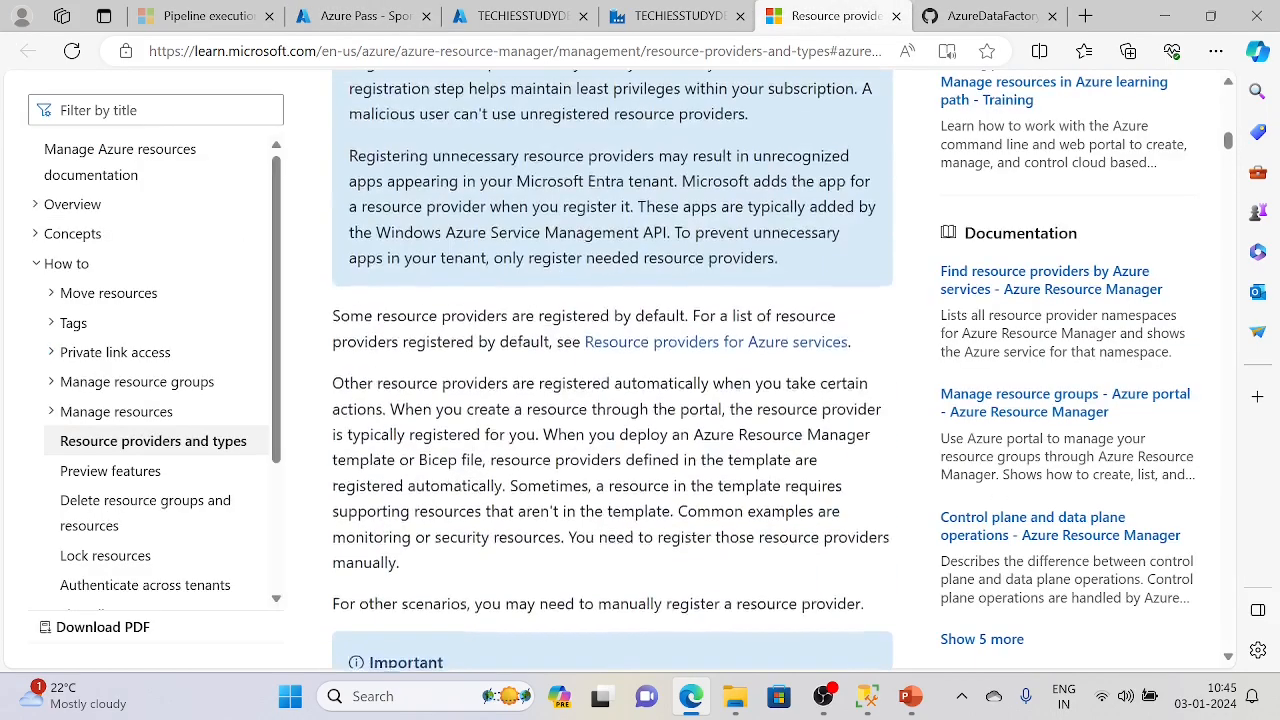
pyautogui.scroll(1, 573, 441)
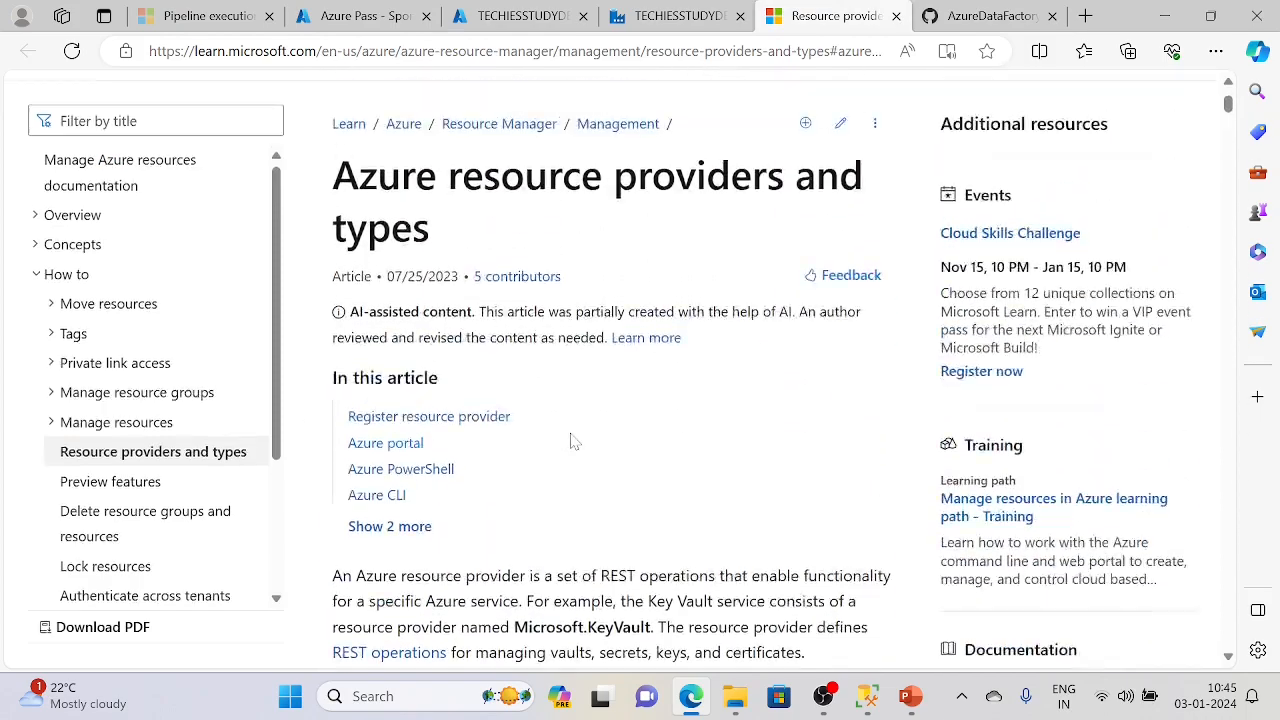
pyautogui.scroll(-6, 573, 441)
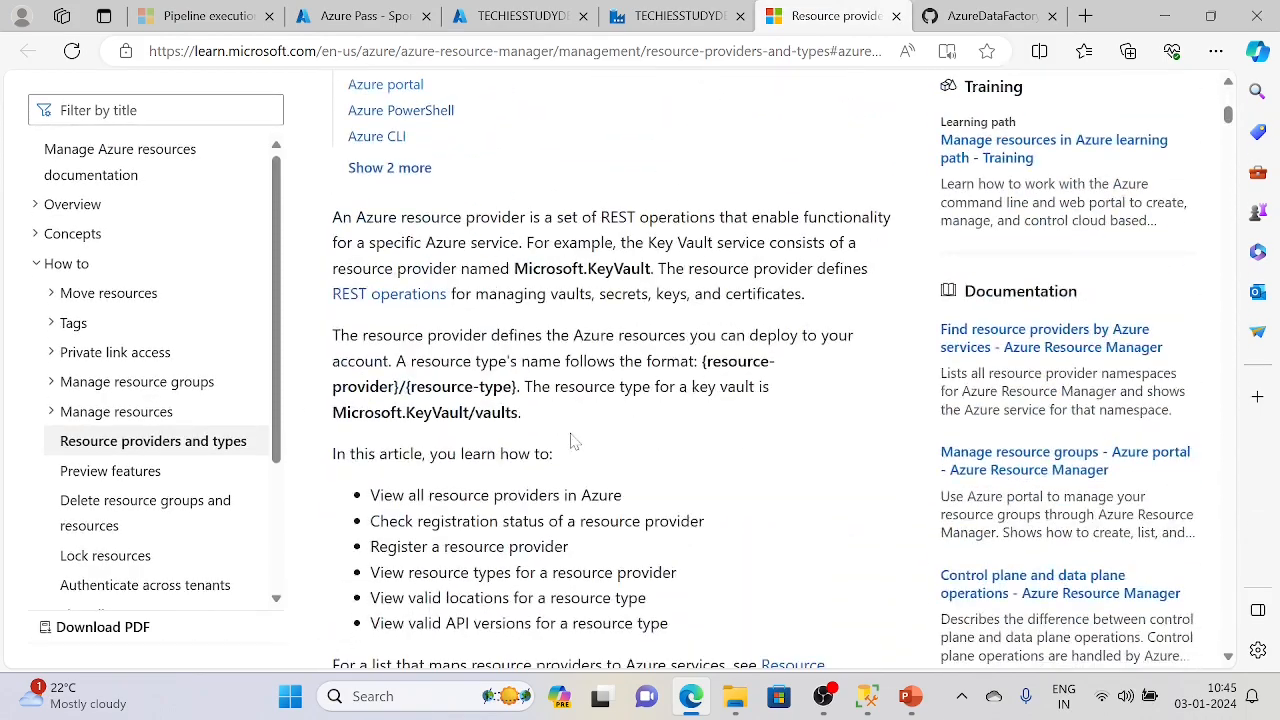
pyautogui.scroll(-6, 573, 441)
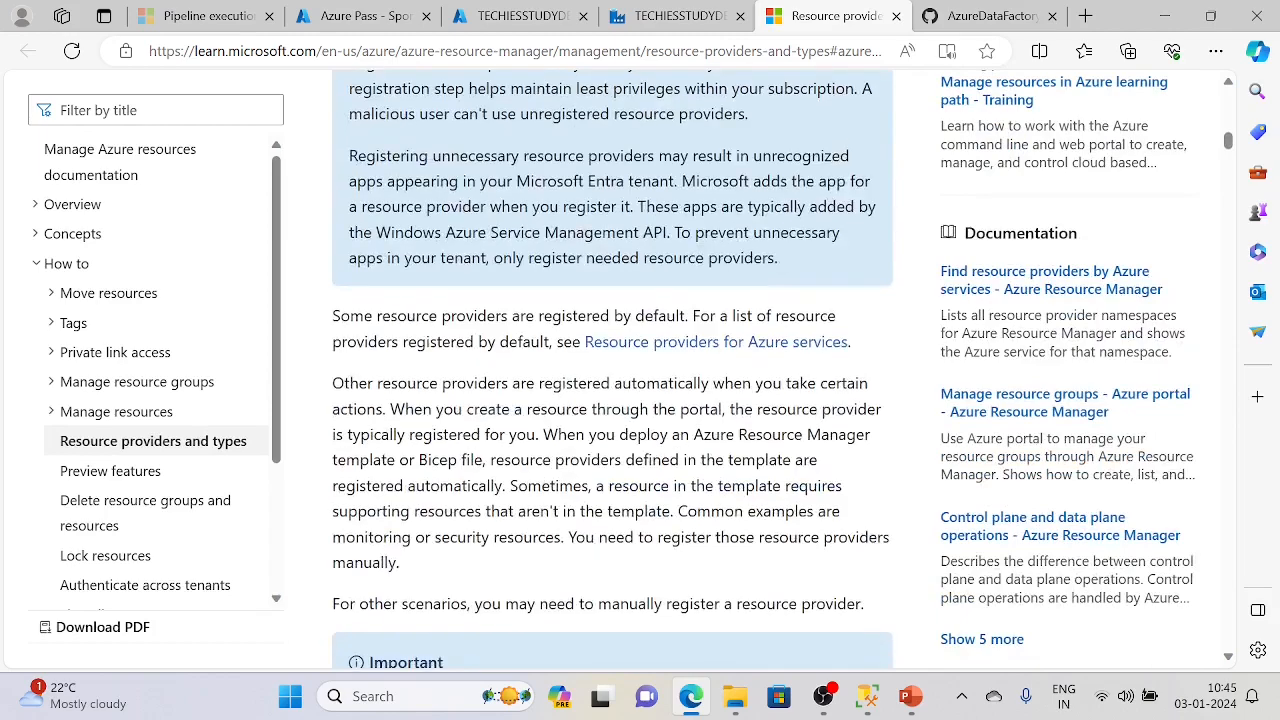
pyautogui.scroll(-9, 573, 441)
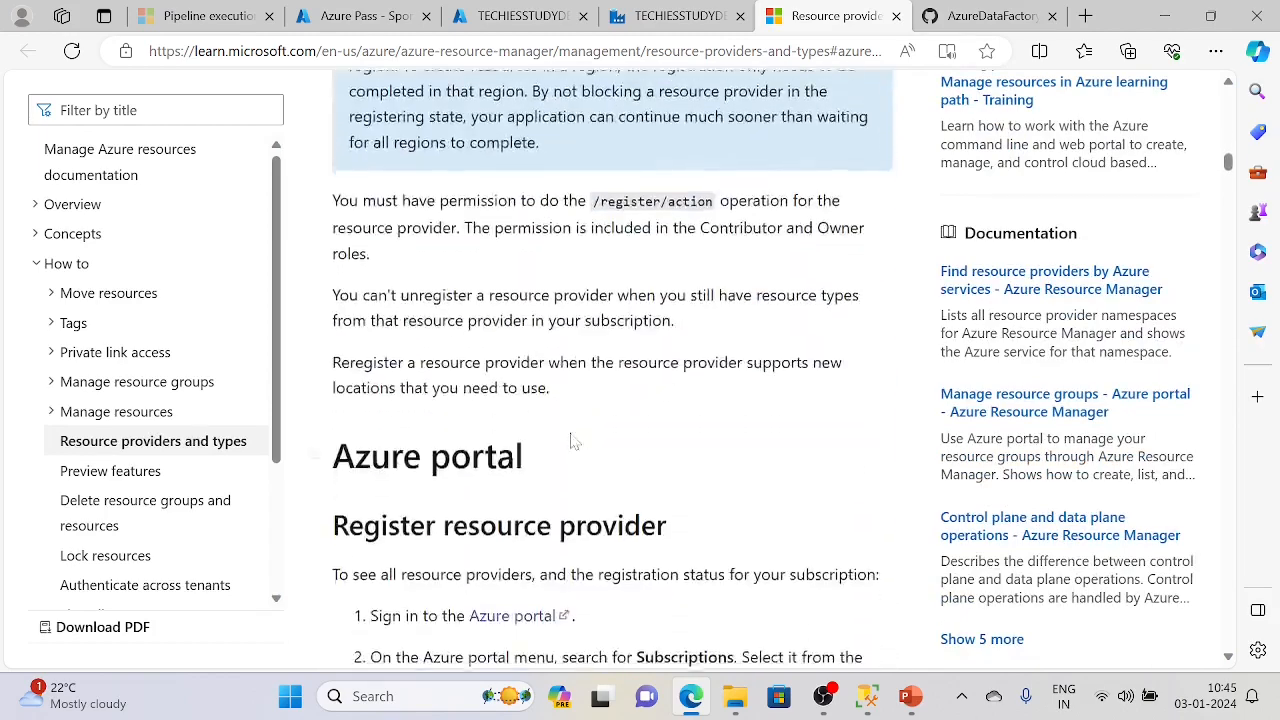
pyautogui.scroll(-3, 570, 433)
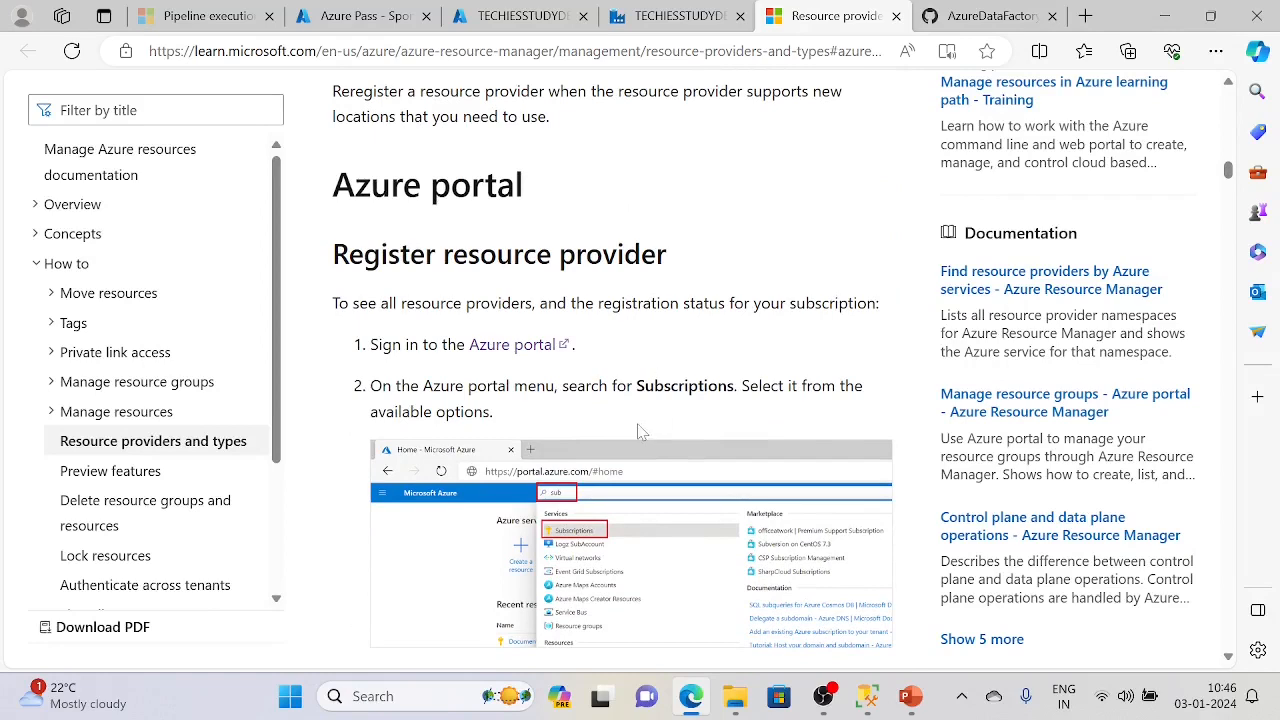
pyautogui.scroll(-2, 634, 425)
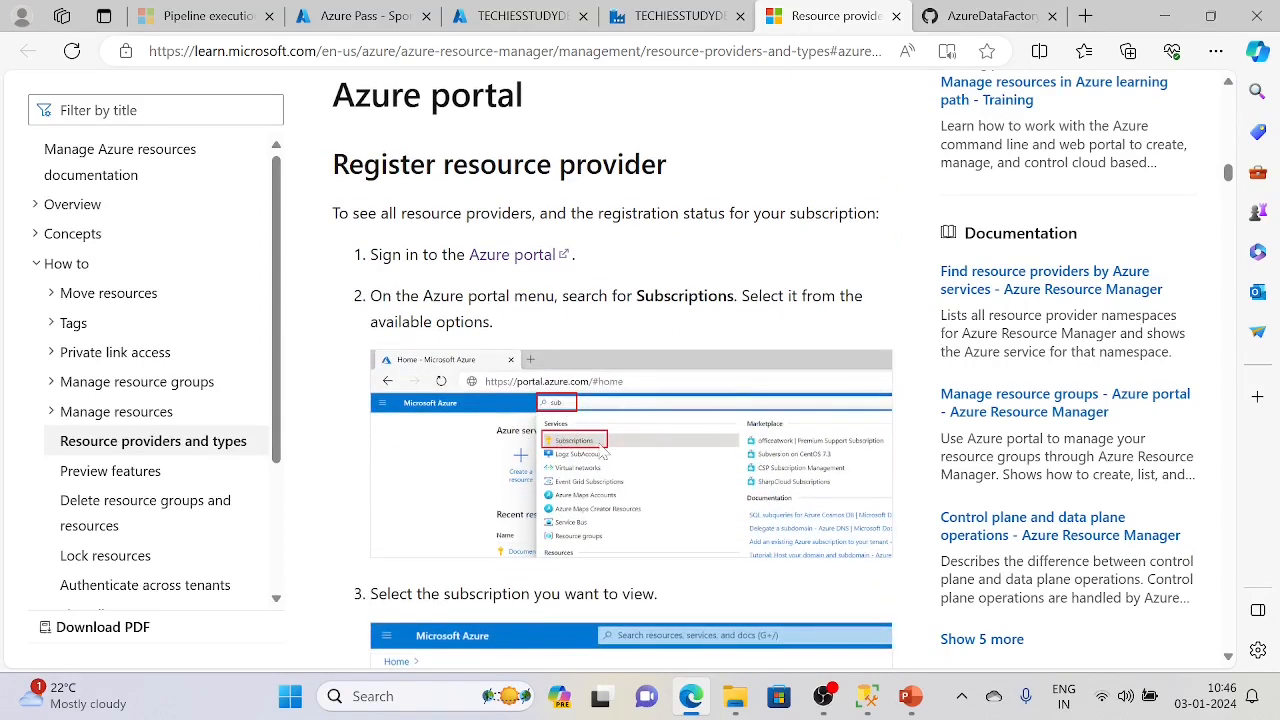
pyautogui.scroll(-3, 686, 498)
pyautogui.scroll(-5, 683, 497)
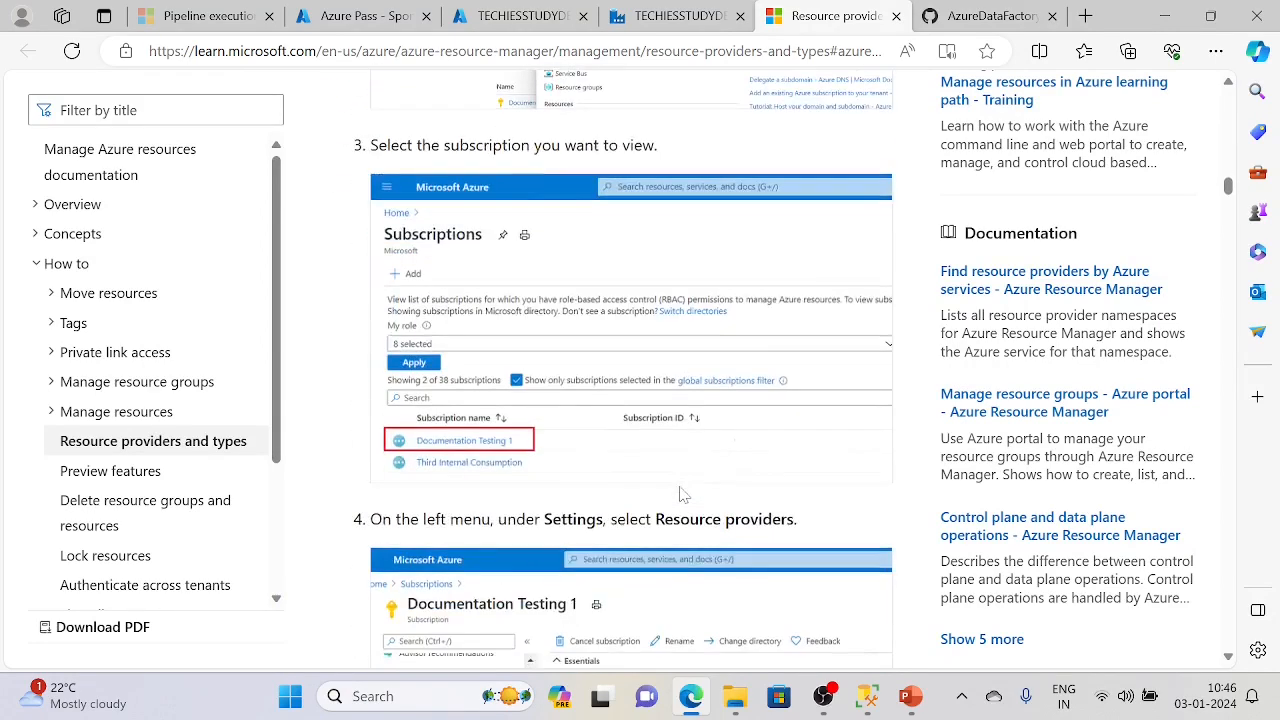
pyautogui.scroll(-8, 680, 492)
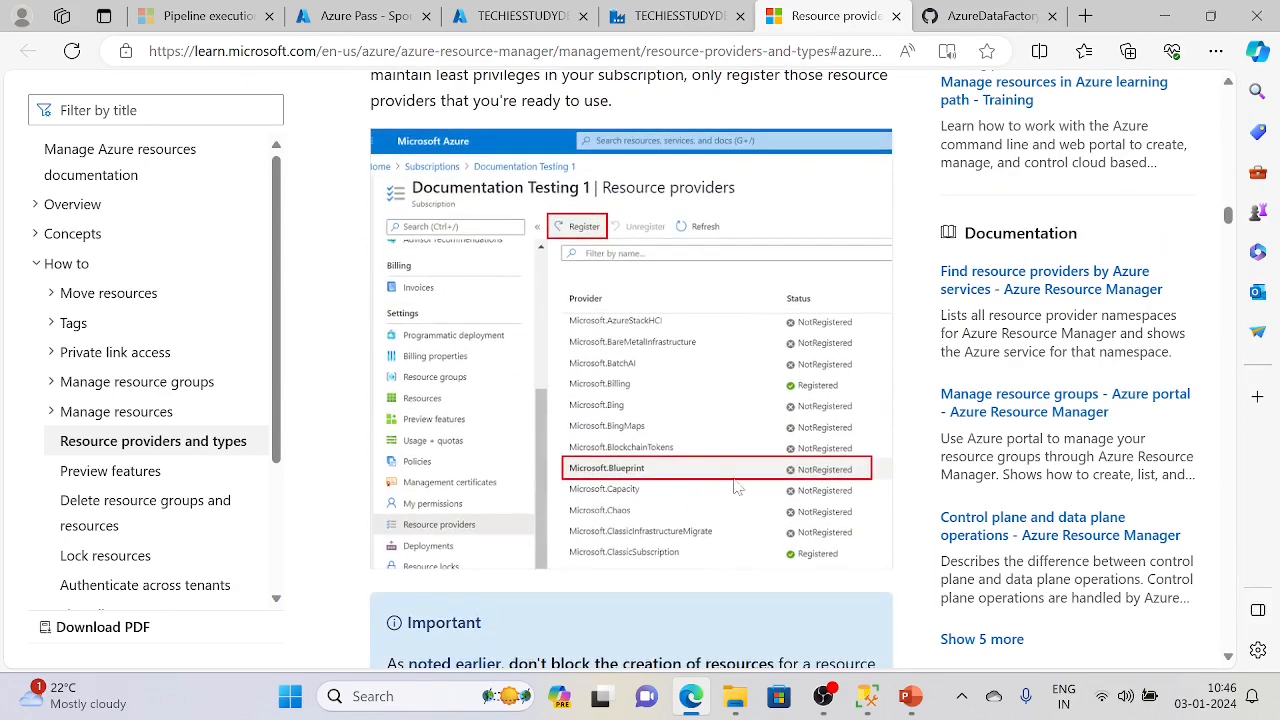
pyautogui.scroll(-3, 665, 527)
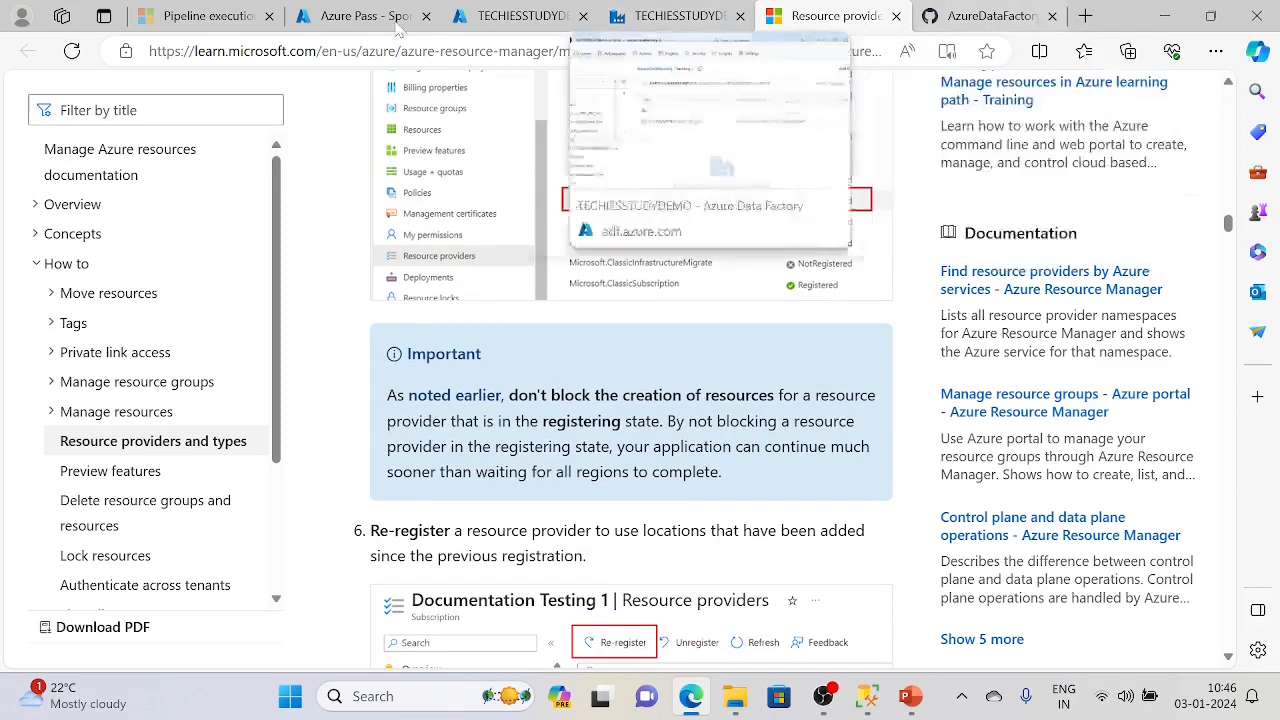
# - Return to the subscription's resource providers in the Azure portal and filter them by "blue" to check Microsoft.Blueprint
pyautogui.click(360, 16)
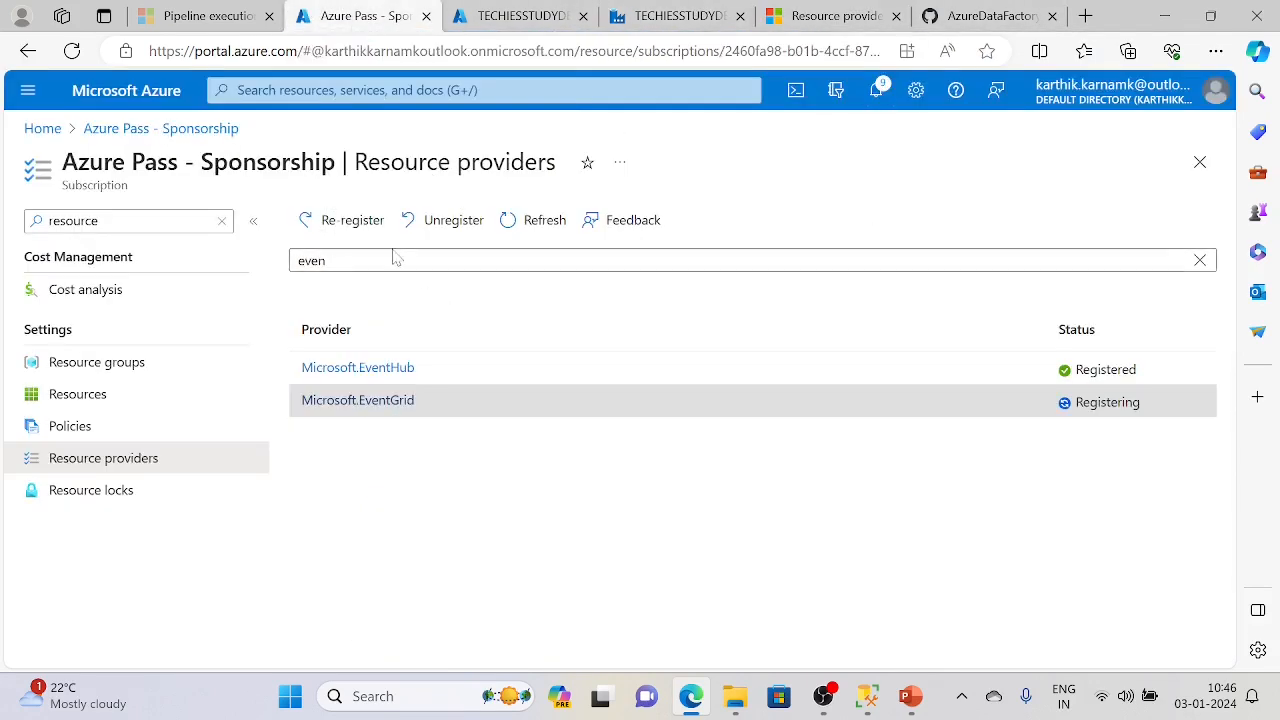
pyautogui.moveTo(394, 256); pyautogui.dragTo(276, 272)
pyautogui.press('BackSpace')
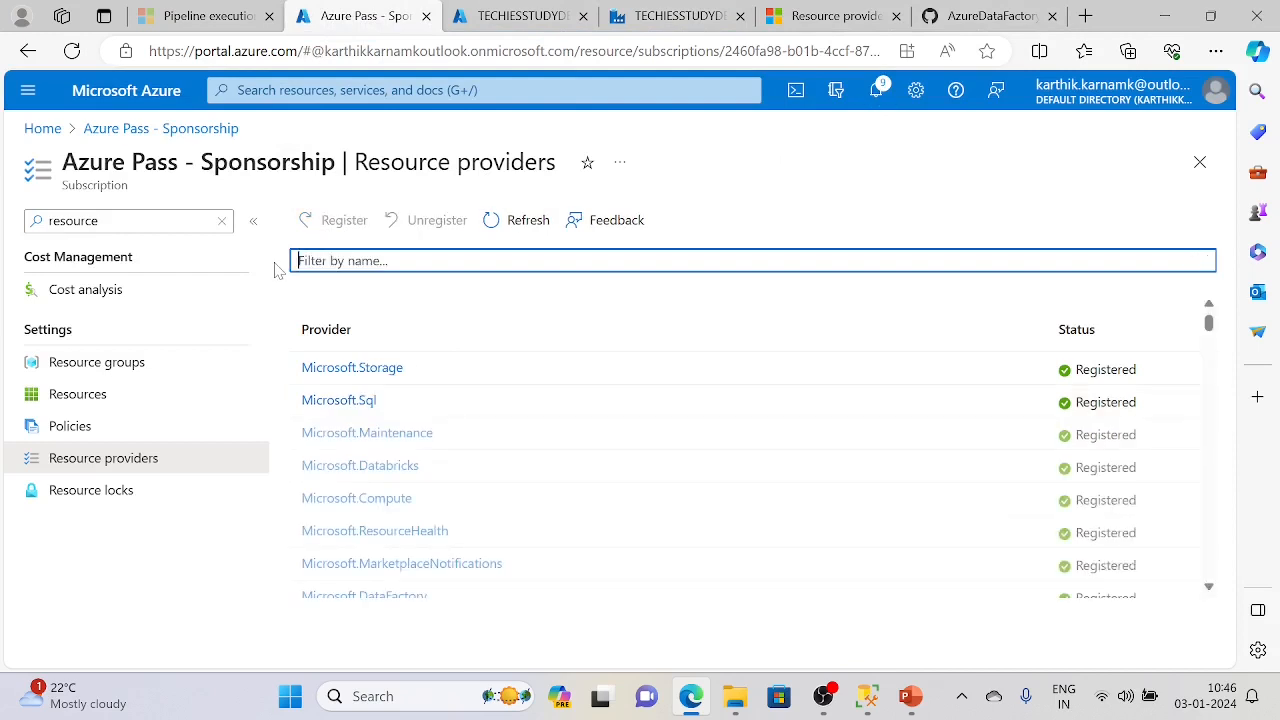
pyautogui.write('blue')
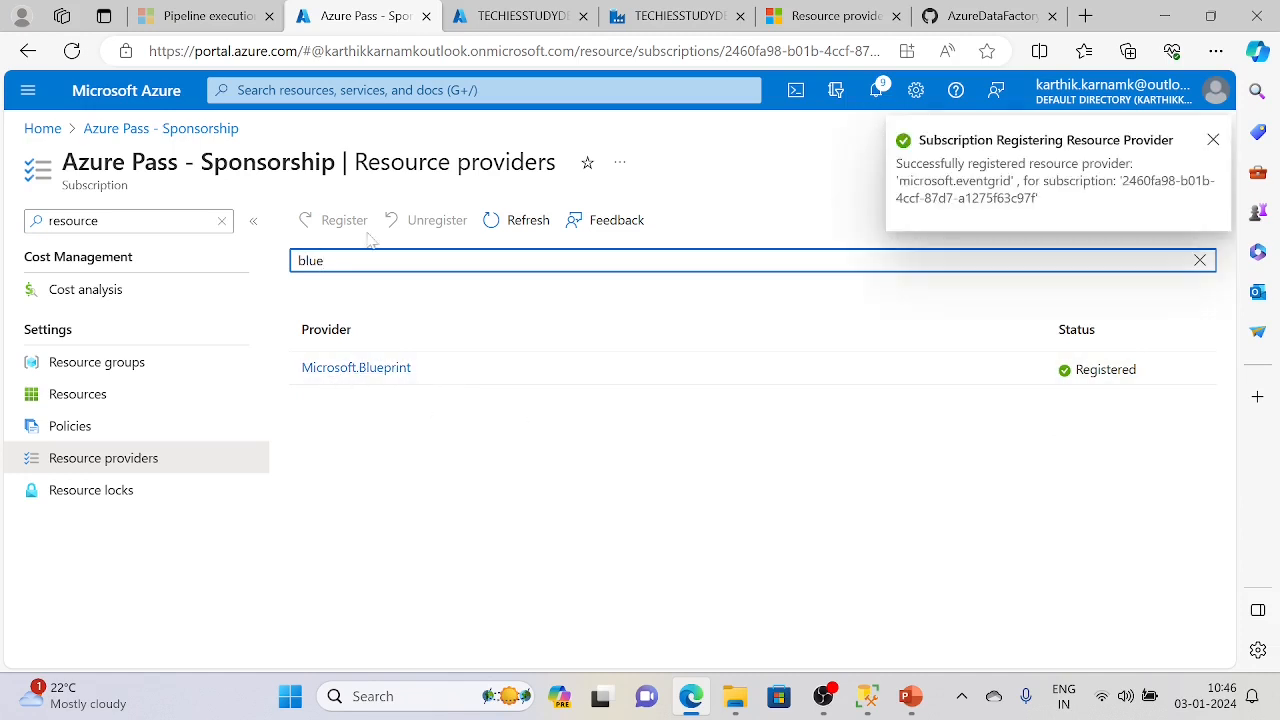
# - Replace the provider filter with "event" to check the registration status of Microsoft.EventGrid
pyautogui.moveTo(362, 262); pyautogui.dragTo(248, 254)
pyautogui.press('BackSpace')
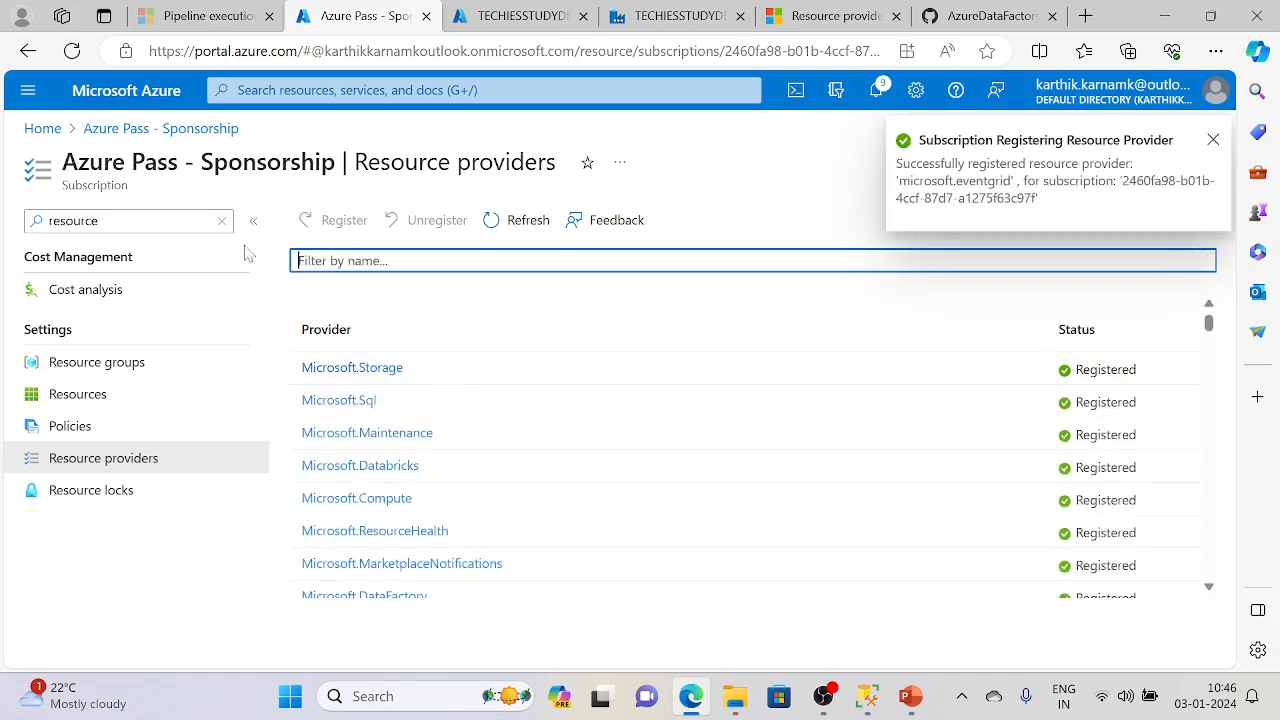
pyautogui.write('event')
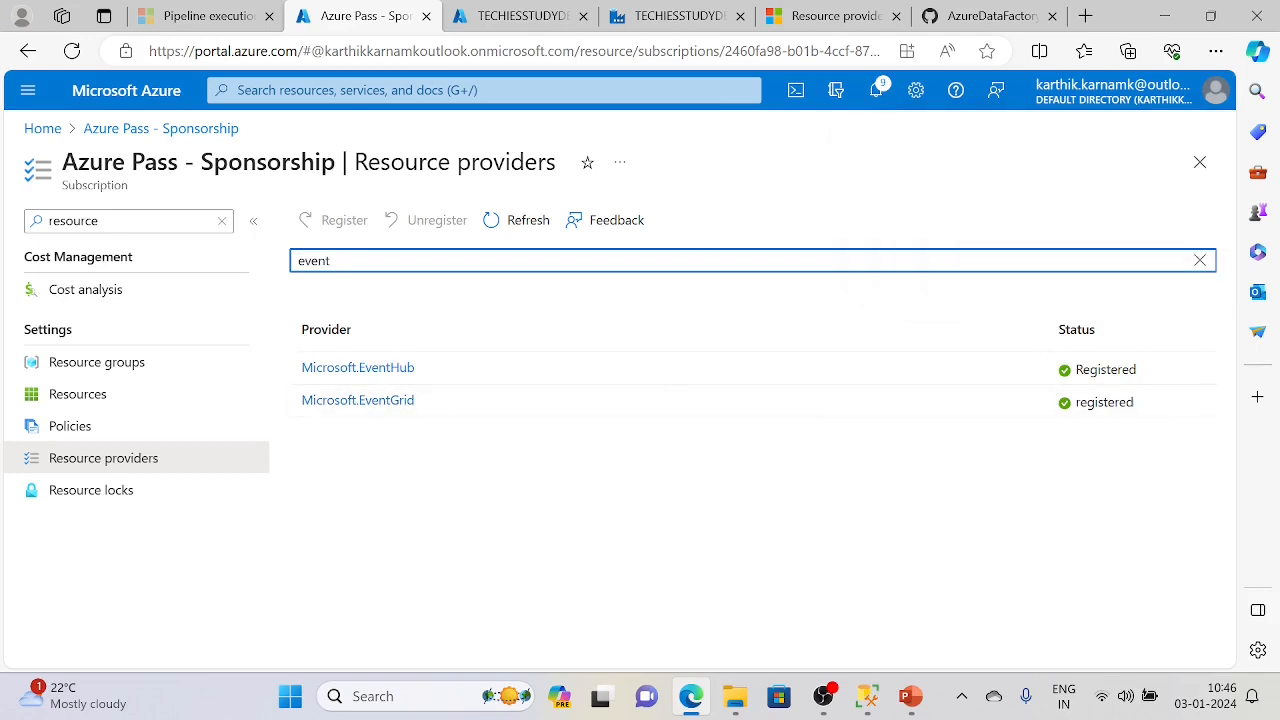
# - Return to the unfinished trigger in Azure Data Factory, preview the blob matching sales_data.csv, and save the storage event trigger
pyautogui.click(675, 16)
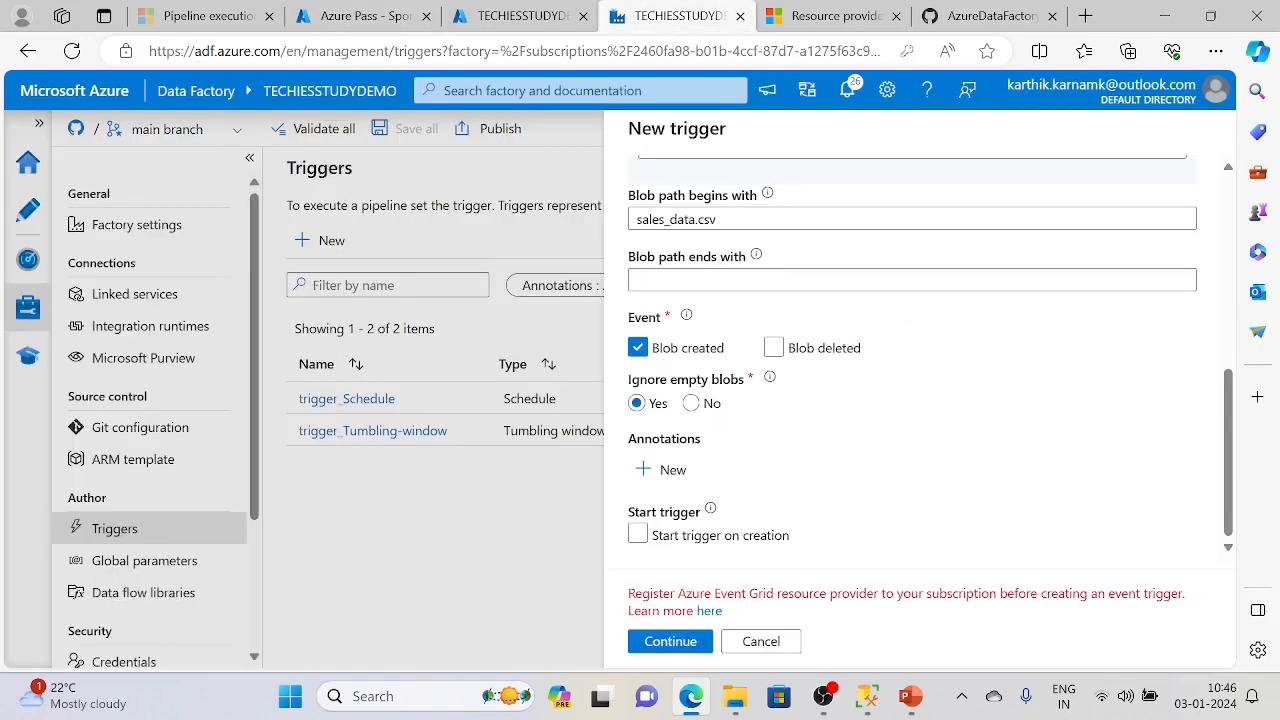
pyautogui.scroll(10, 840, 450)
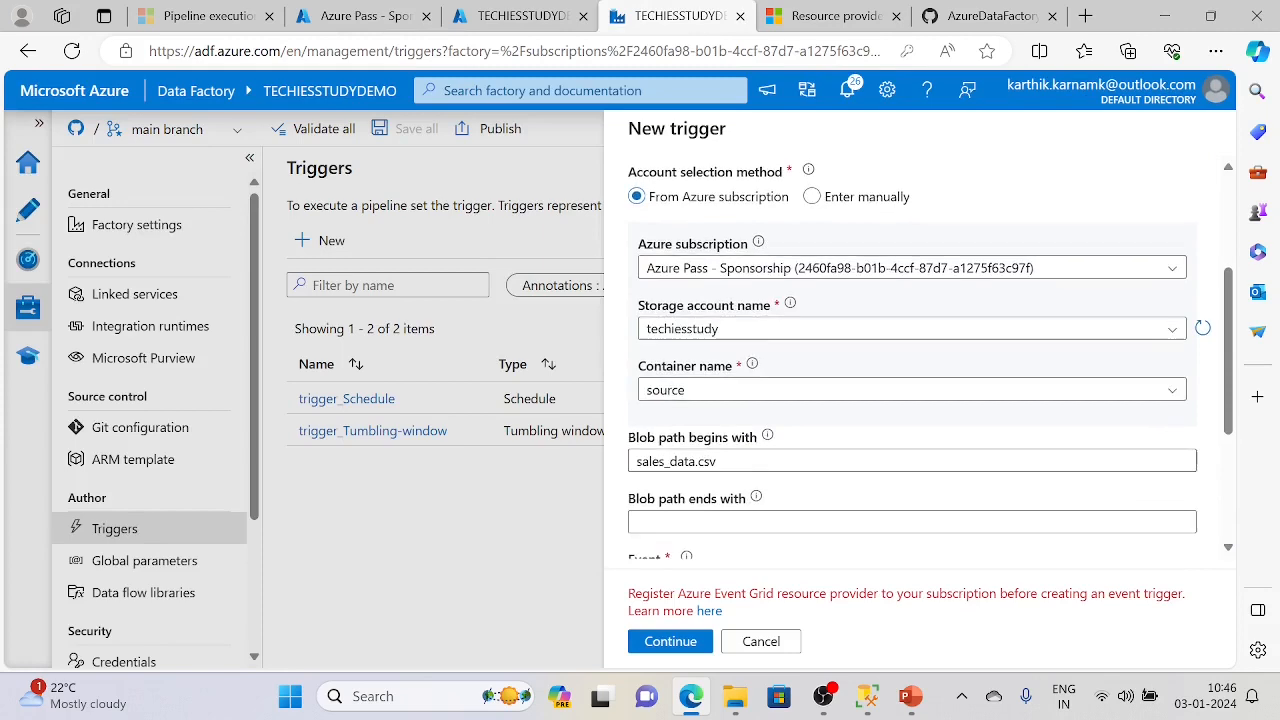
pyautogui.click(690, 640)
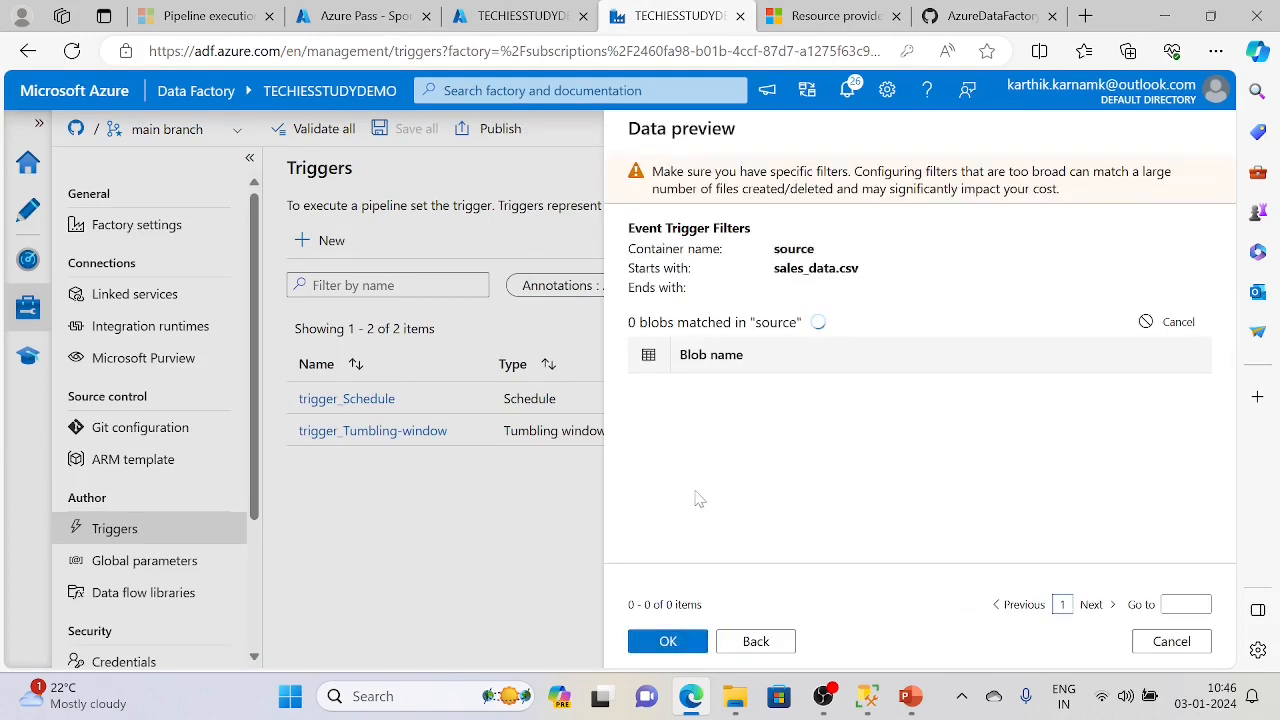
pyautogui.moveTo(783, 408); pyautogui.dragTo(674, 400)
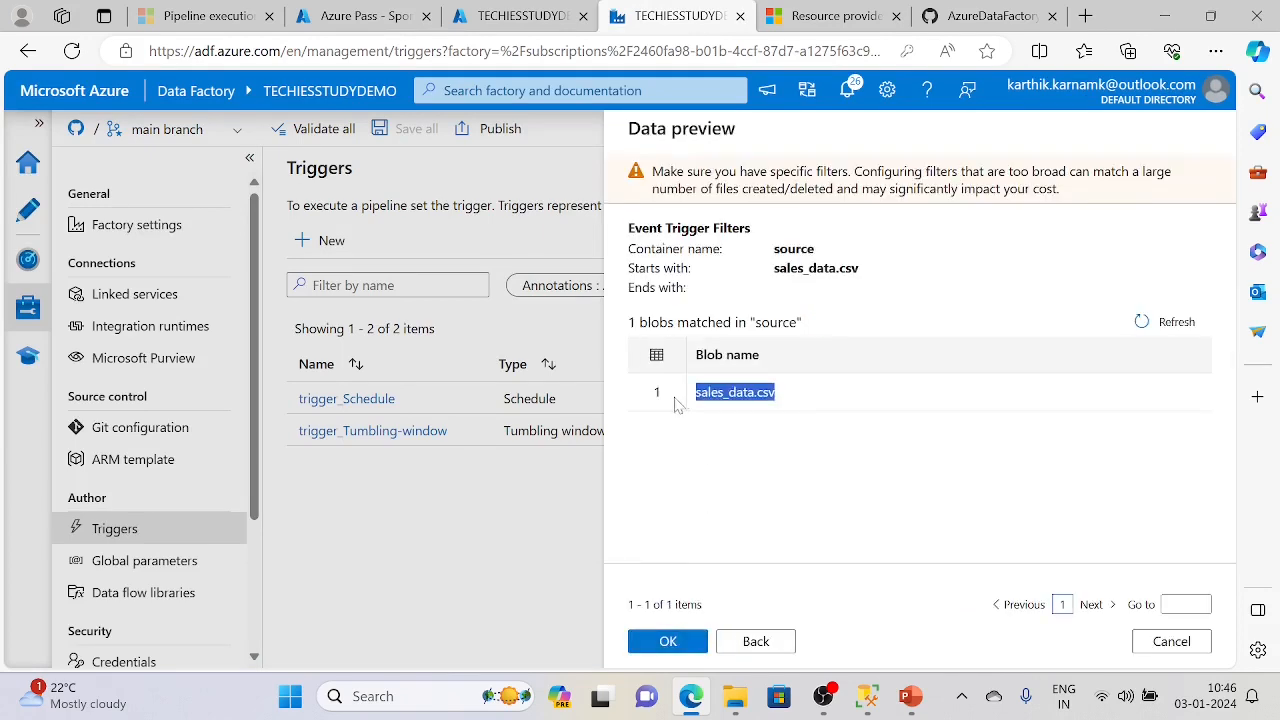
pyautogui.click(766, 591)
pyautogui.click(682, 643)
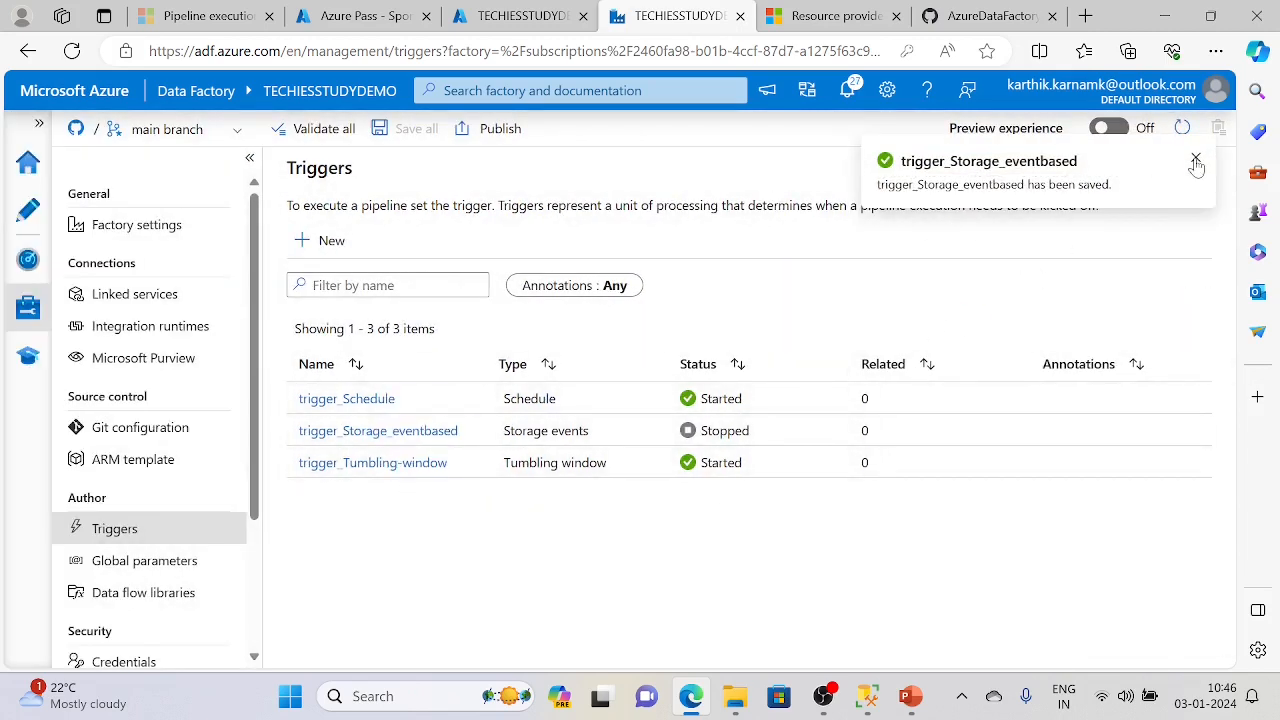
pyautogui.click(1196, 163)
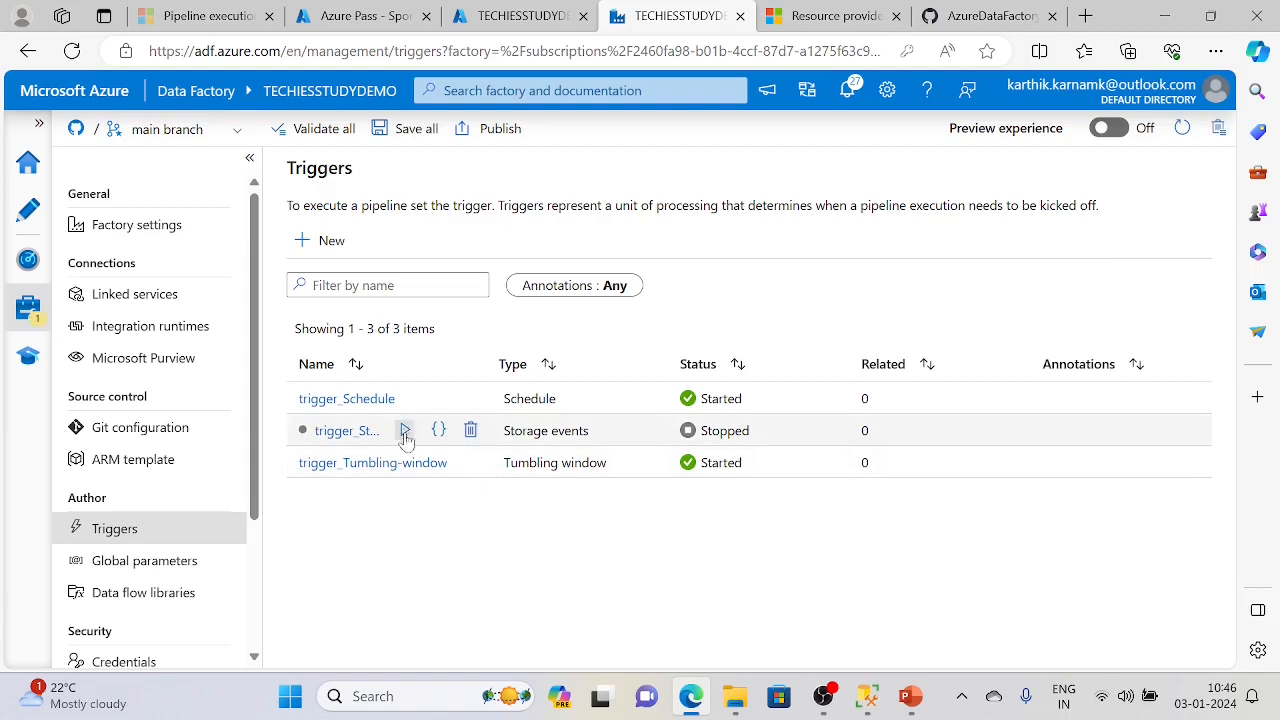